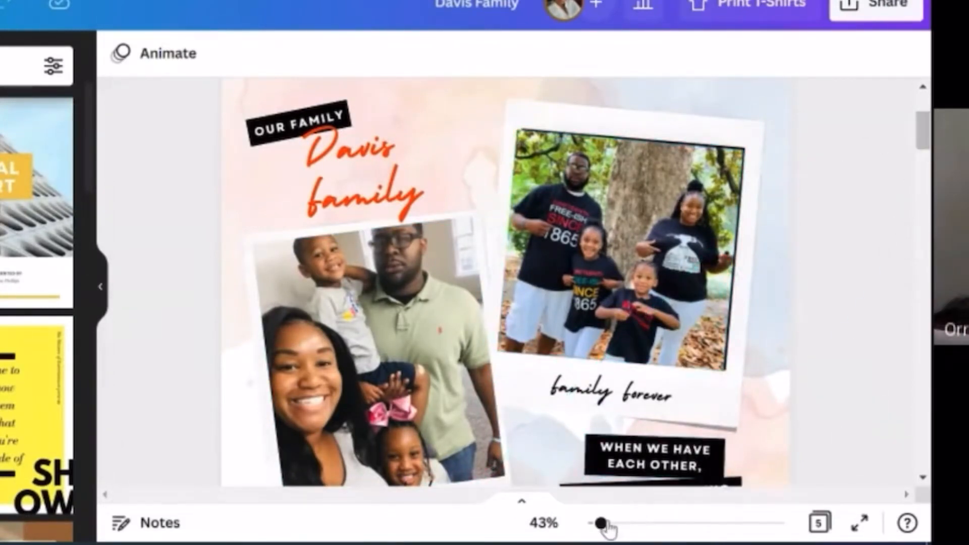
Review the first page of the family photo T-shirt design, including its photos and captions.
drag(601, 525, 594, 528)
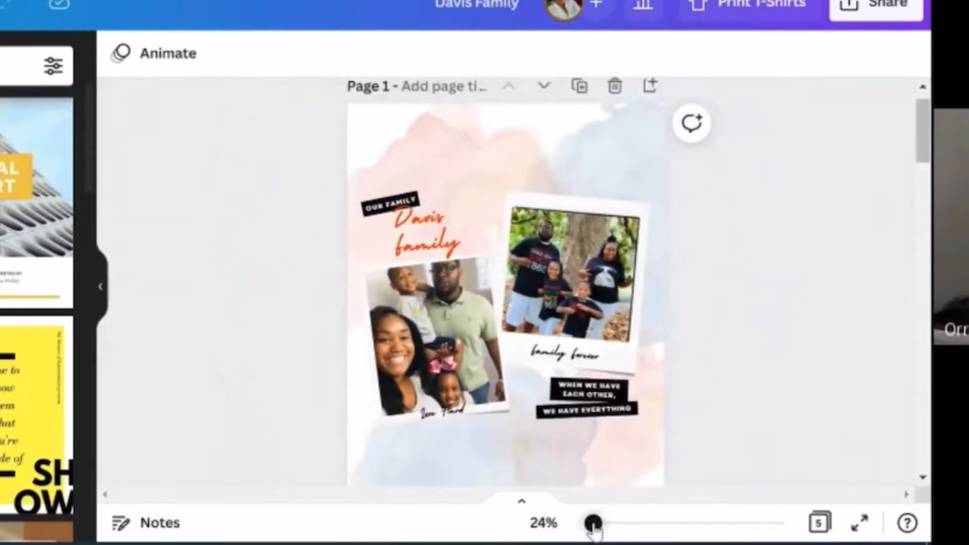
scroll(928, 134, down, 5)
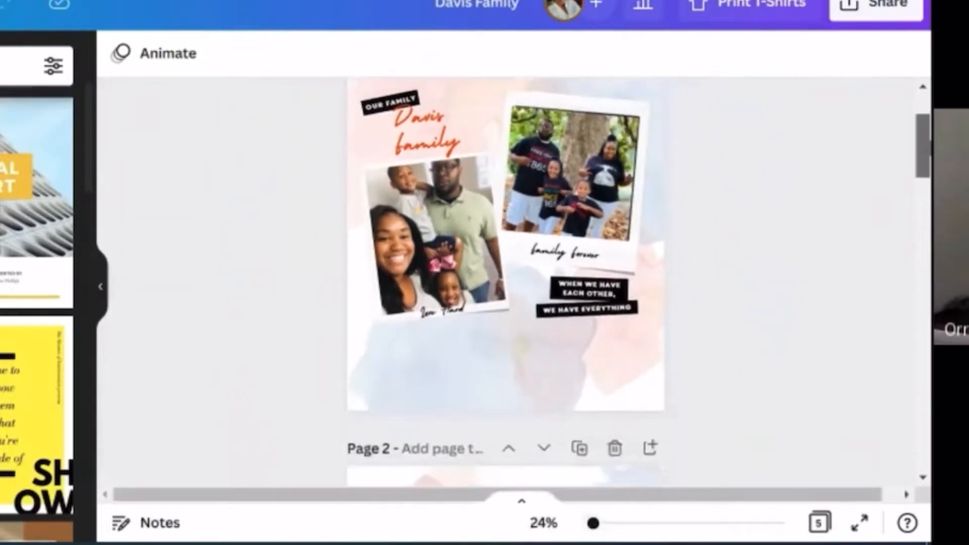
scroll(926, 141, up, 4)
drag(926, 140, 926, 126)
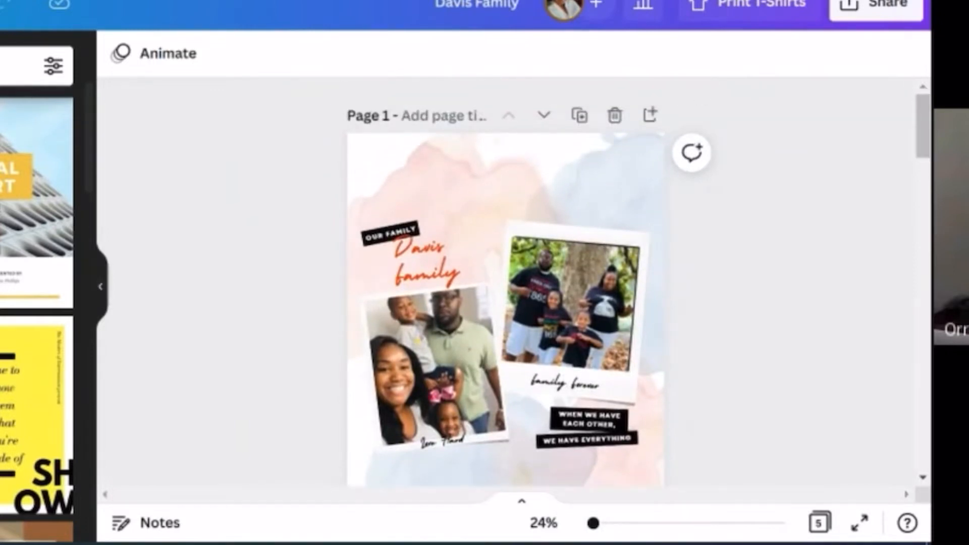
click(1, 151)
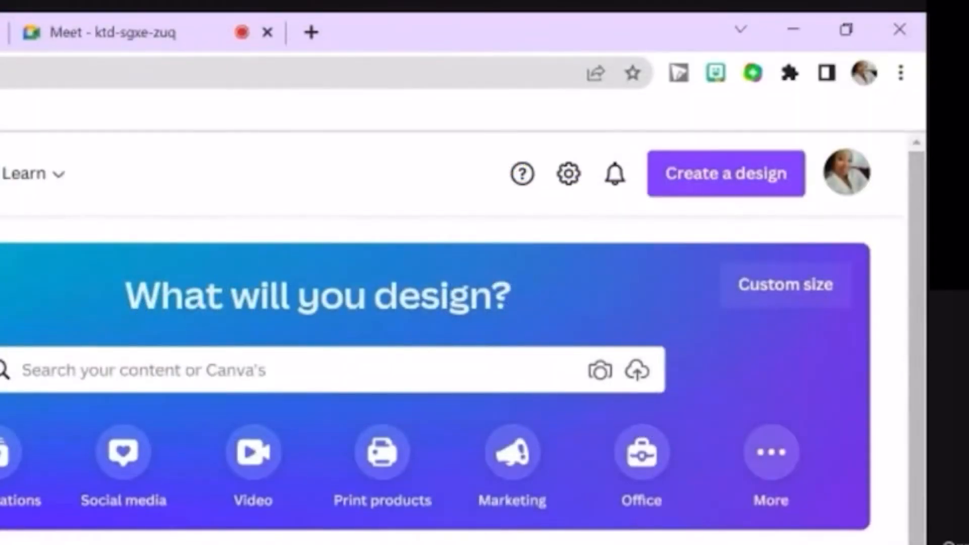
Open the AIN'T NUTHIN' T-shirt design from the recent designs and look through its pages.
scroll(454, 353, down, 5)
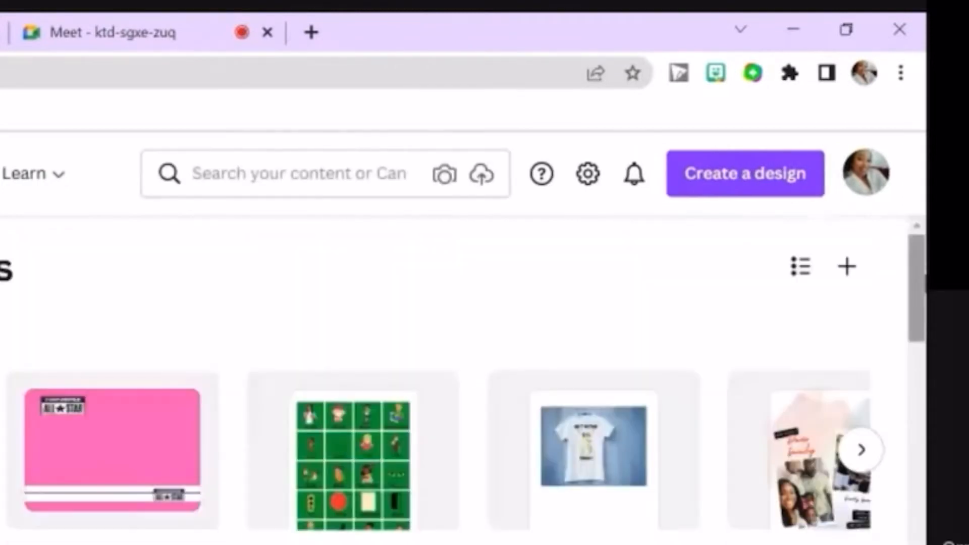
scroll(571, 353, down, 3)
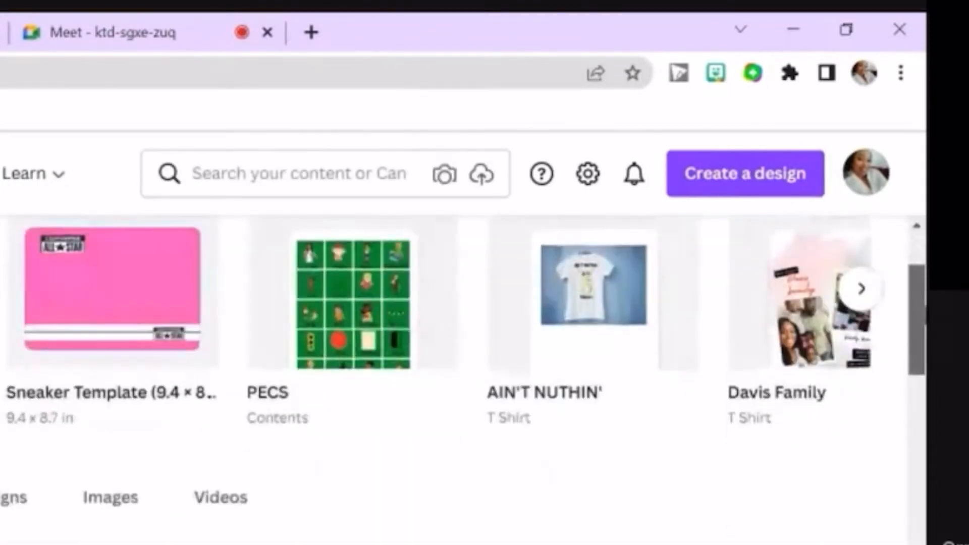
scroll(539, 441, down, 5)
scroll(539, 440, up, 6)
click(539, 441)
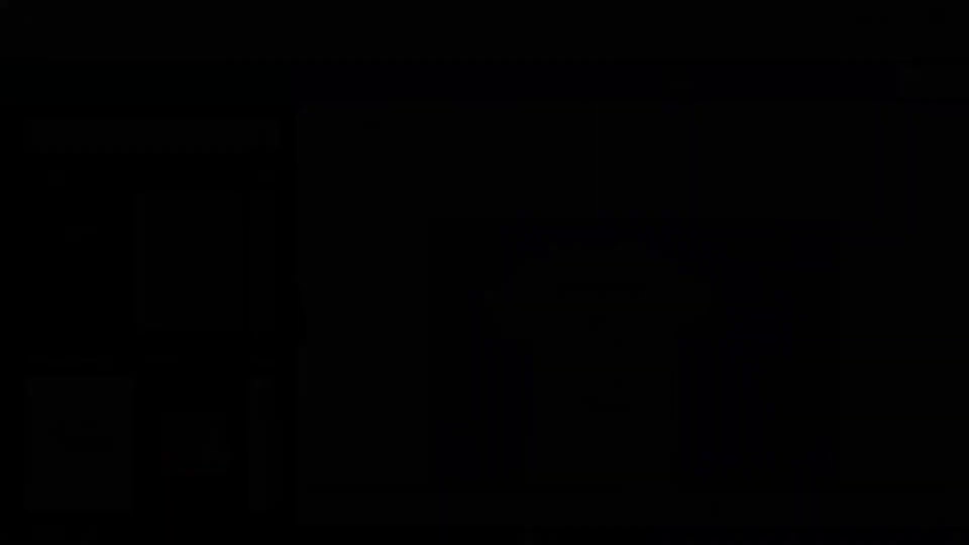
scroll(633, 311, down, 6)
scroll(633, 310, up, 3)
scroll(633, 311, down, 12)
scroll(633, 311, down, 10)
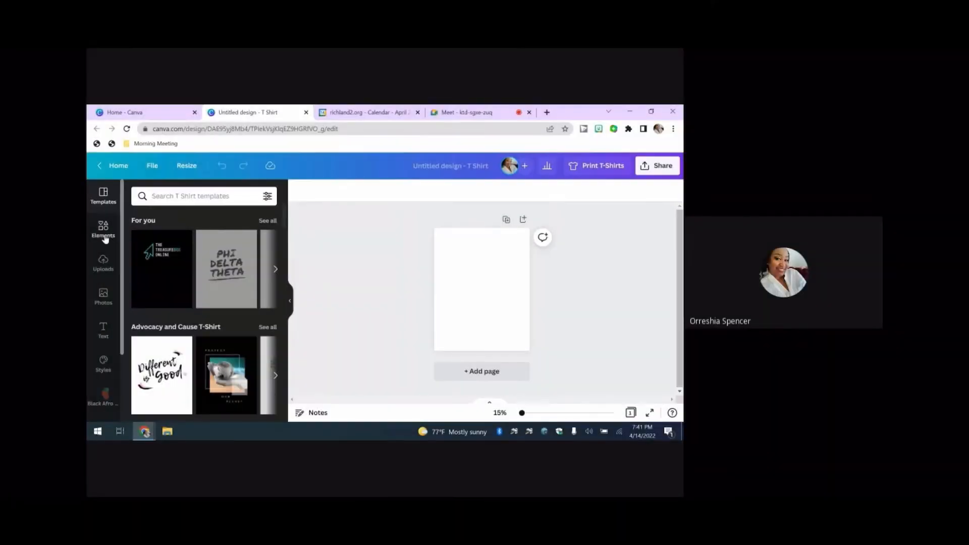
Search the elements for "easter" and browse only the graphics.
click(104, 237)
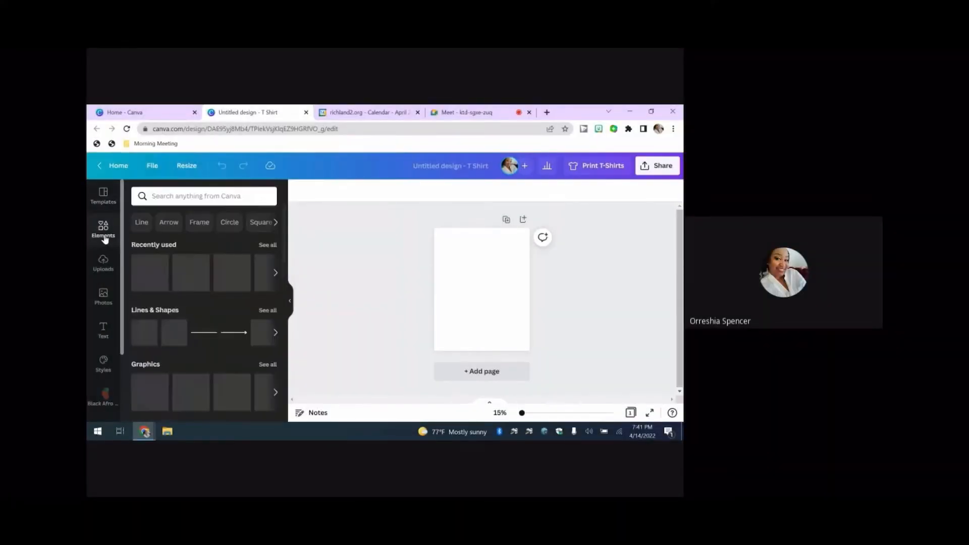
click(175, 195)
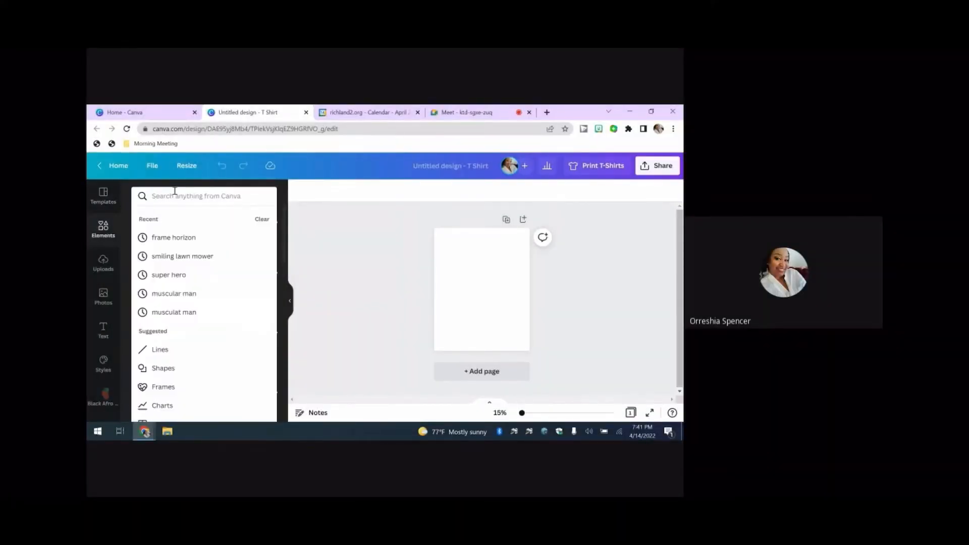
text(easter)
key(Return)
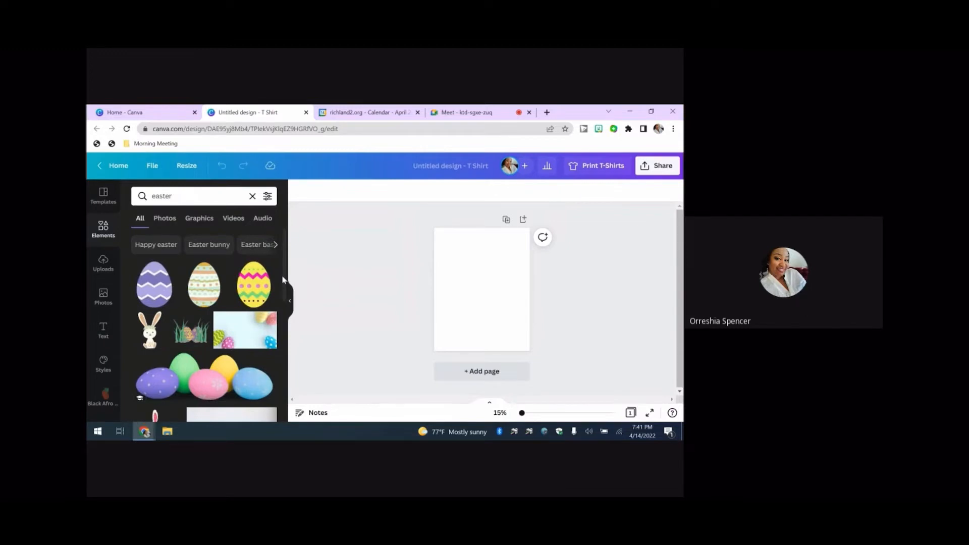
scroll(284, 280, down, 3)
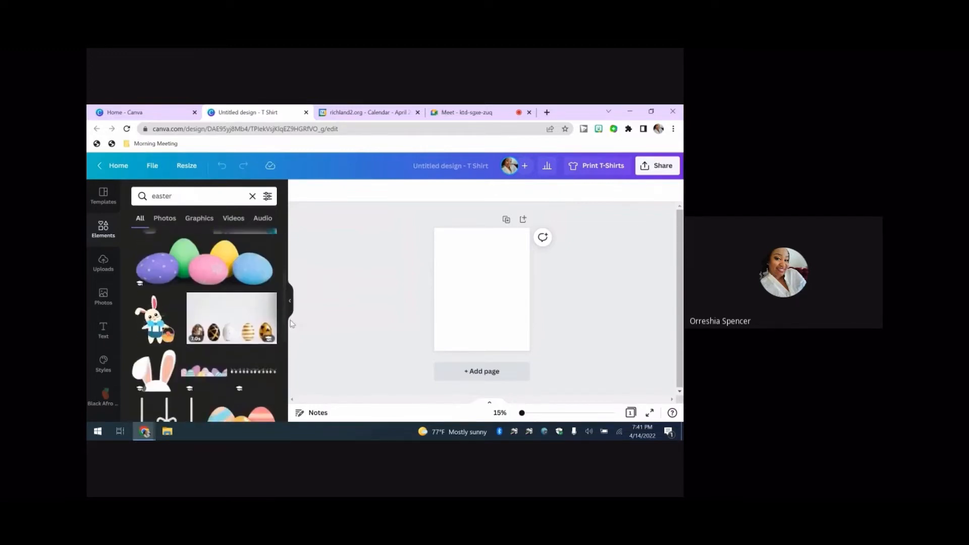
click(197, 219)
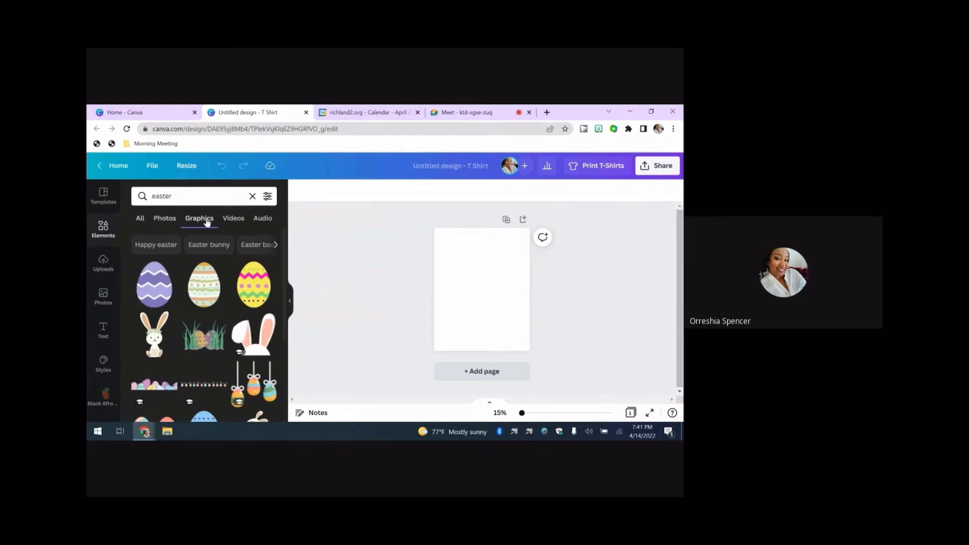
scroll(284, 247, down, 1)
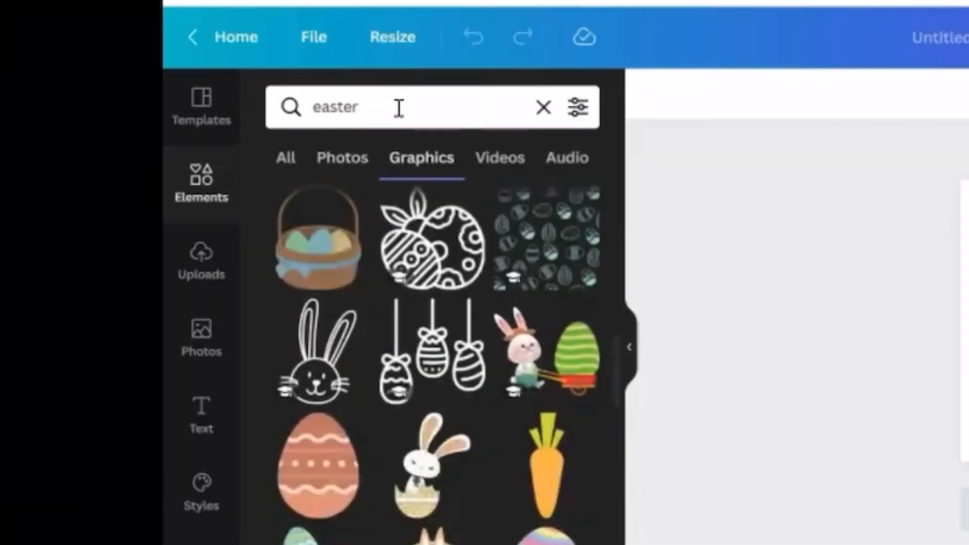
Search the graphics for "easter bunny hopping" and add the yellow, pink and blue bunny trio to the blank page.
click(398, 108)
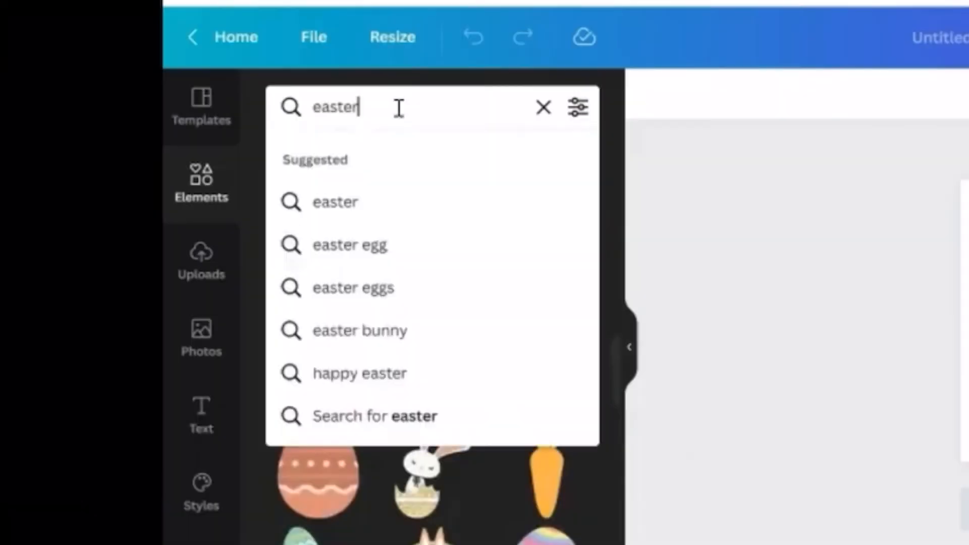
text(bunny h)
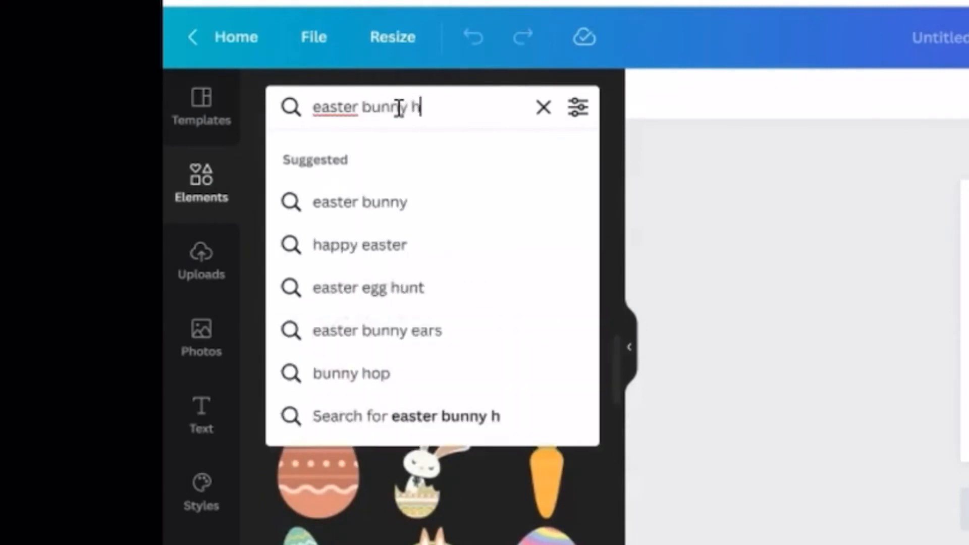
text(opping)
key(Return)
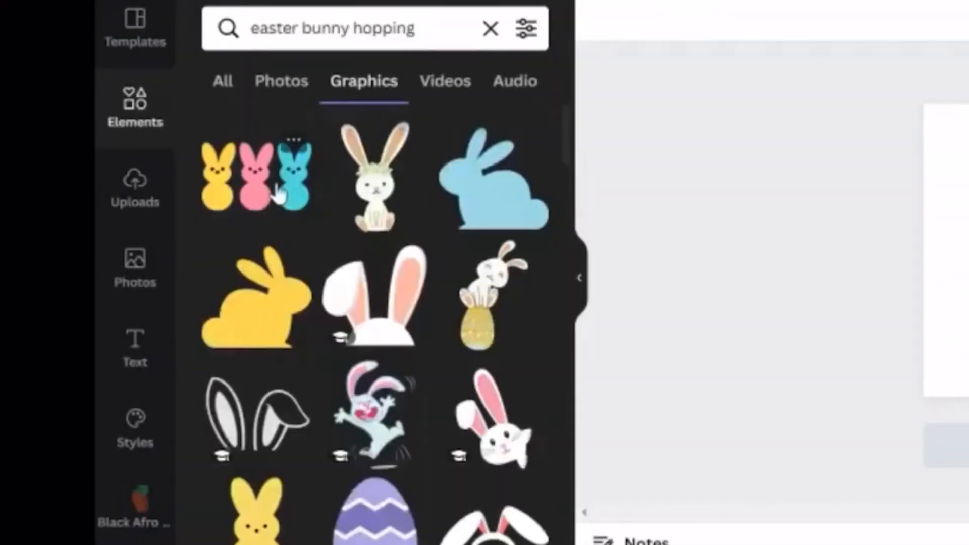
click(279, 193)
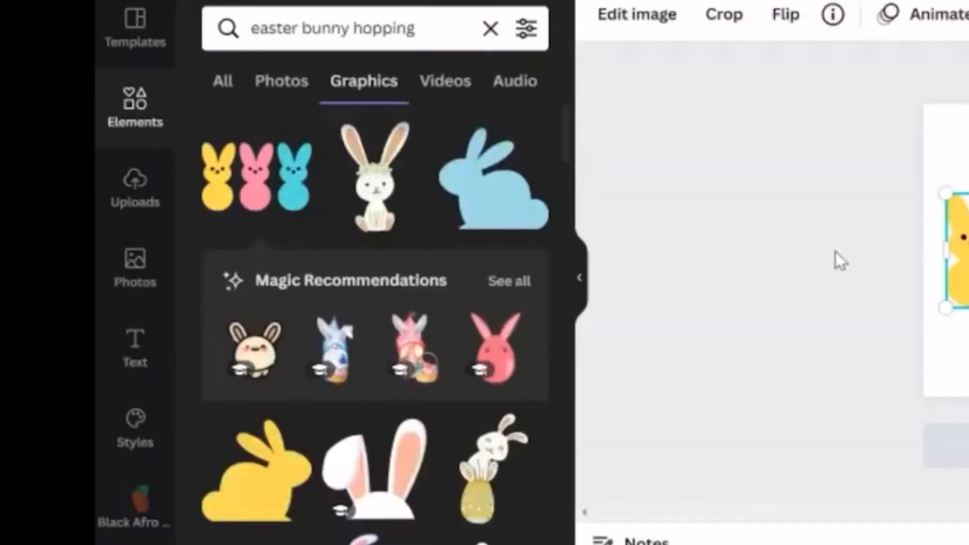
click(946, 151)
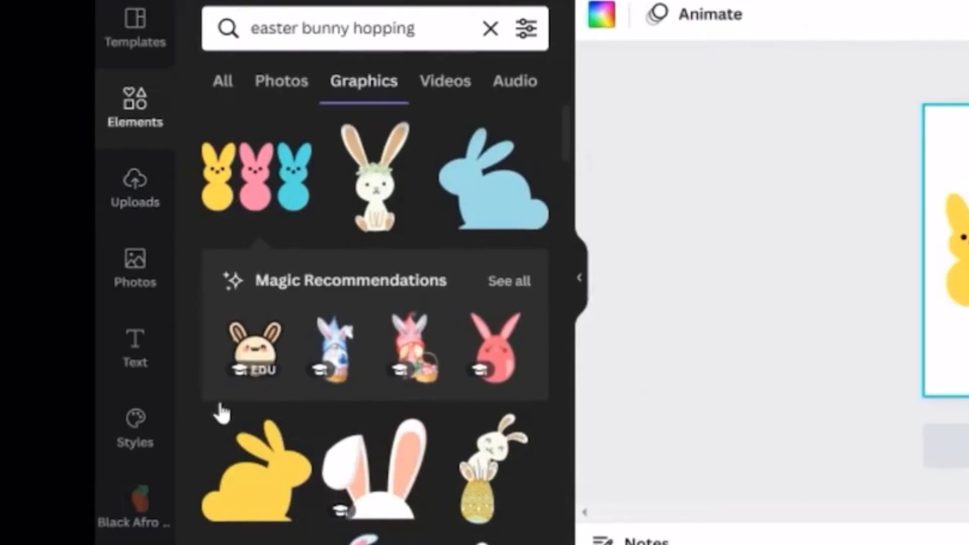
Add a subheading reading "Chilling" and place it centred above the three bunnies.
click(132, 348)
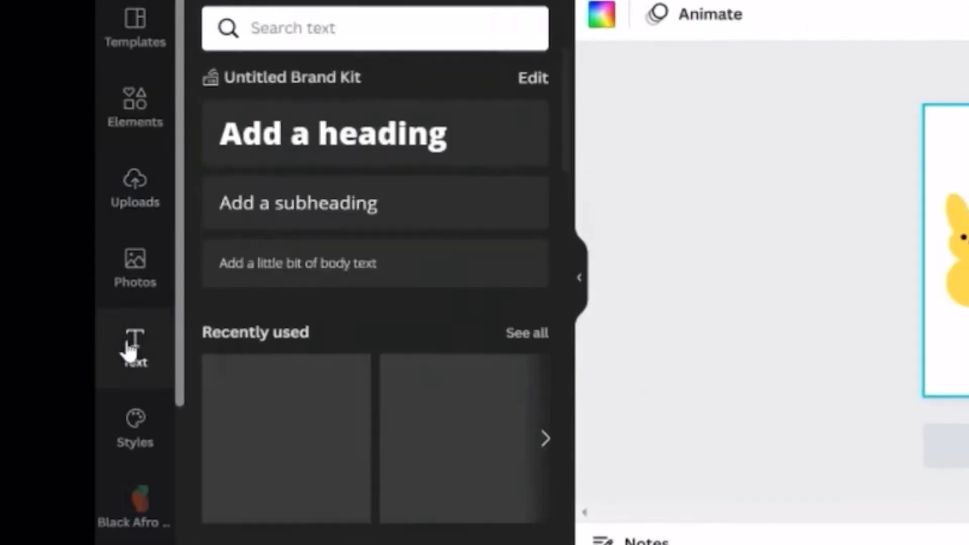
click(402, 204)
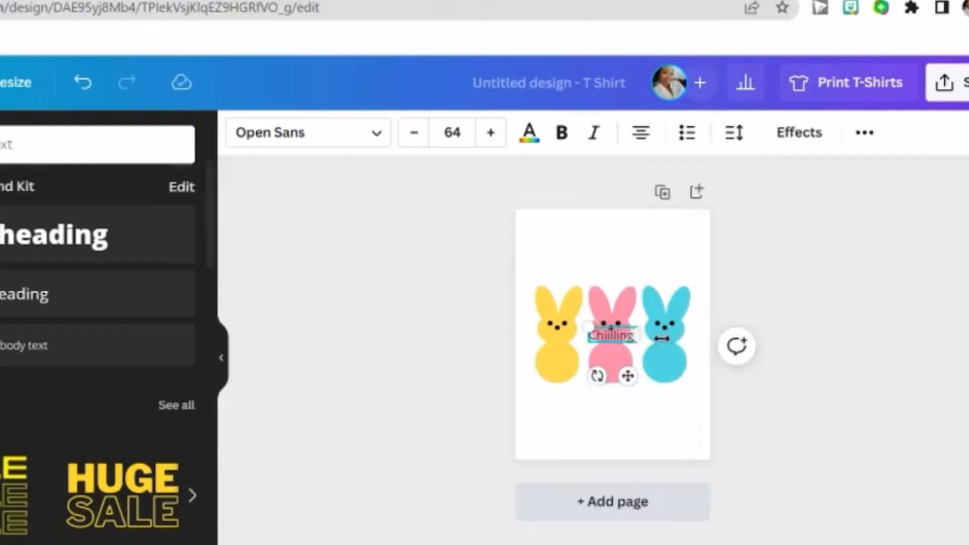
drag(618, 323, 617, 235)
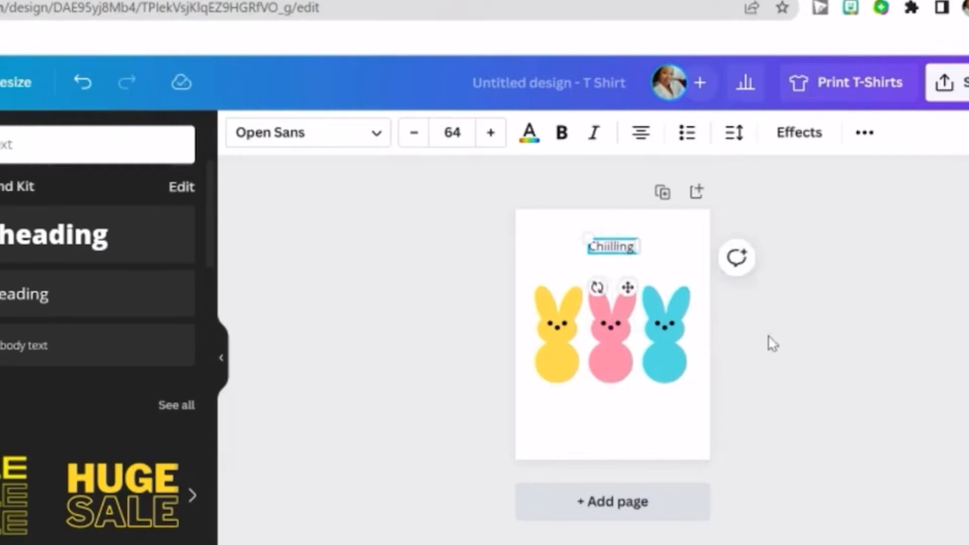
key(BackSpace)
click(627, 262)
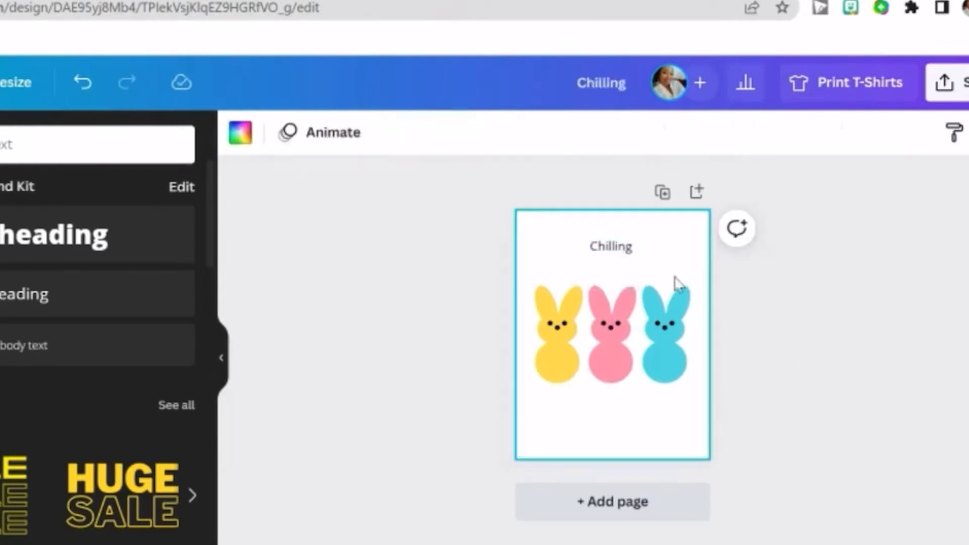
Enlarge the "Chilling" text to font size 103.
click(626, 258)
click(490, 132)
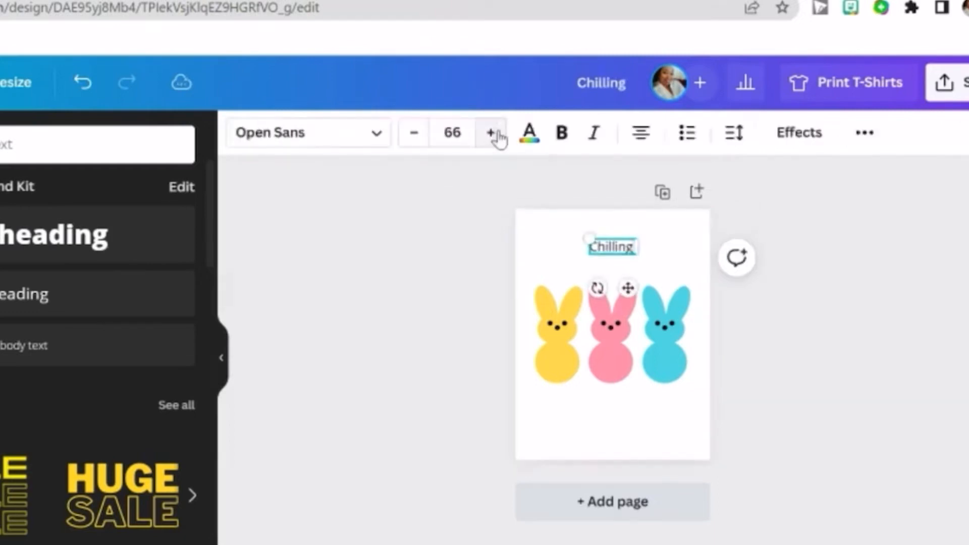
click(493, 133)
click(494, 132)
click(494, 132)
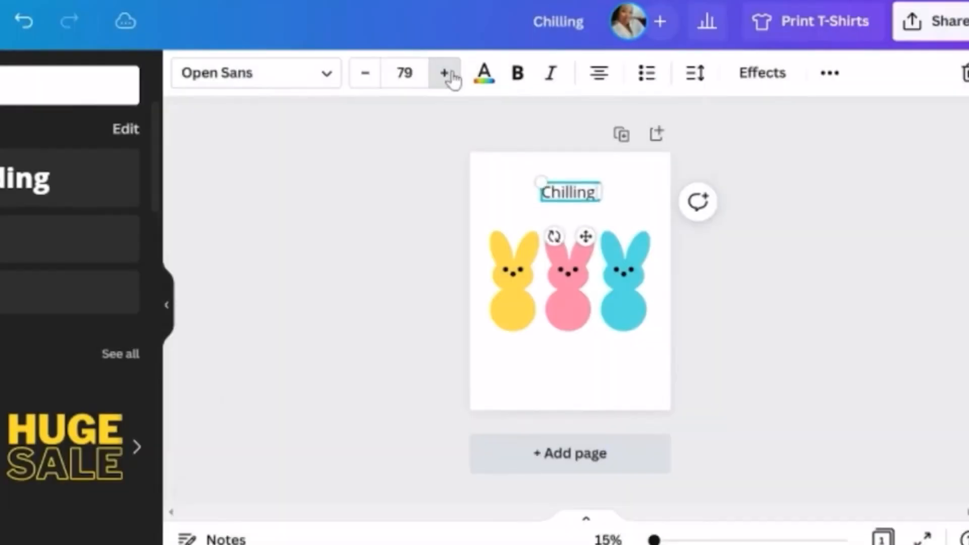
click(445, 73)
click(445, 73)
click(446, 73)
click(445, 73)
click(445, 73)
Search the fonts for "kids" and apply Beth Ellen to the "Chilling" text.
double_click(558, 196)
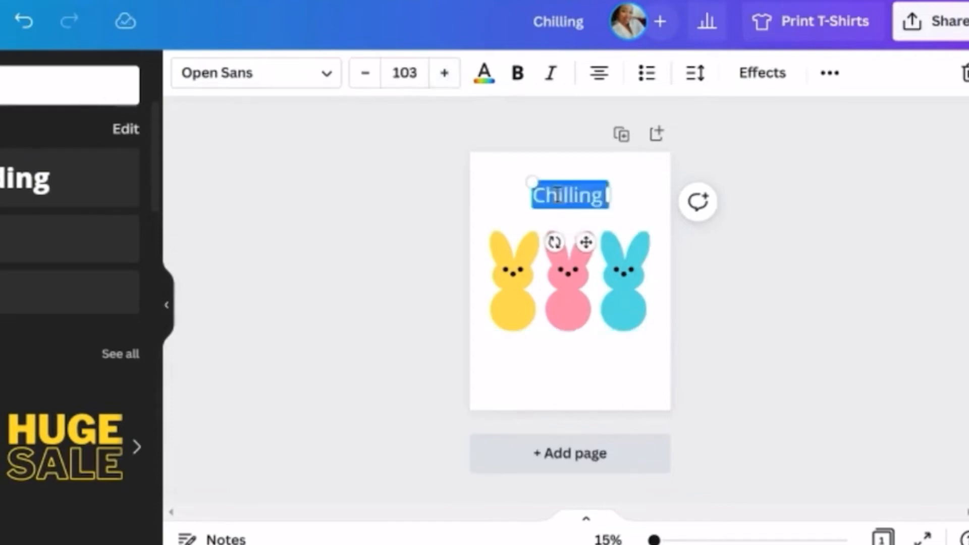
click(327, 76)
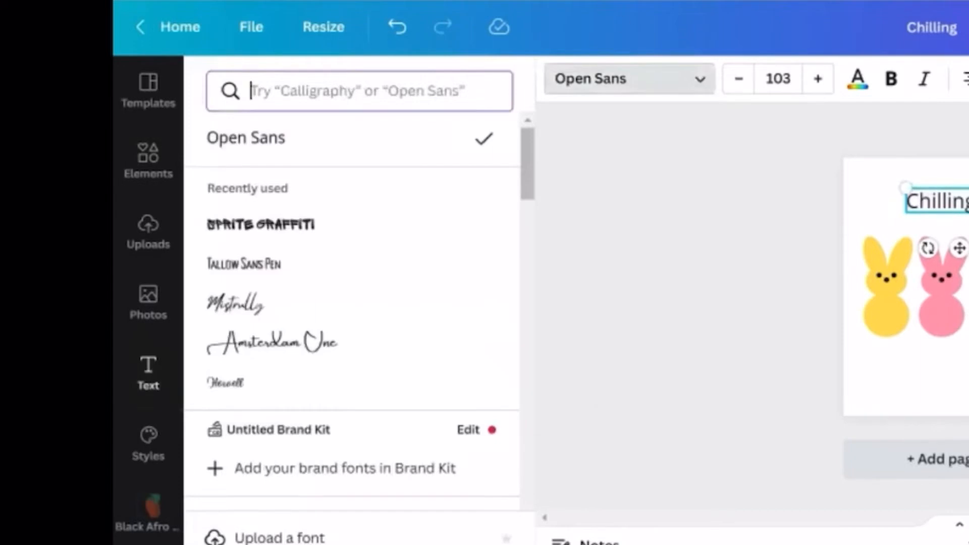
text(kids)
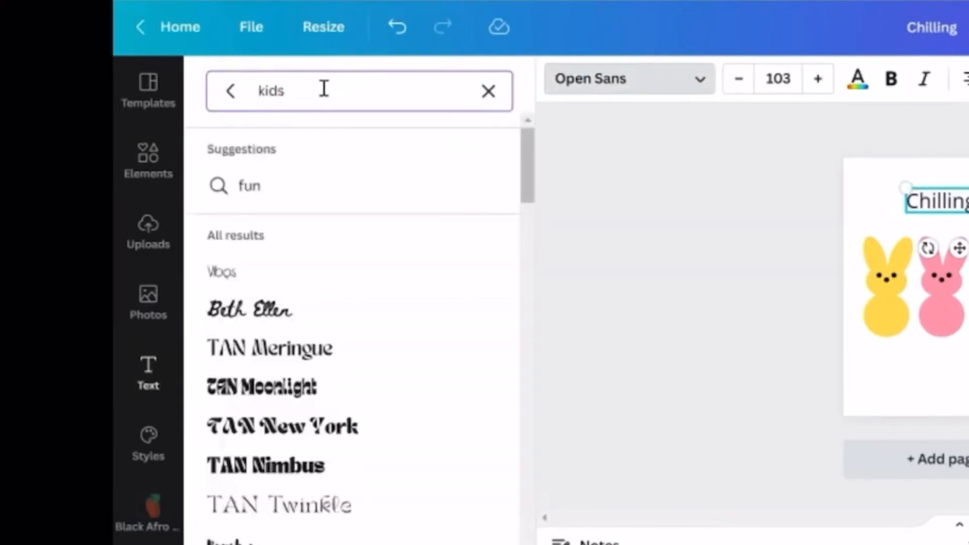
click(292, 318)
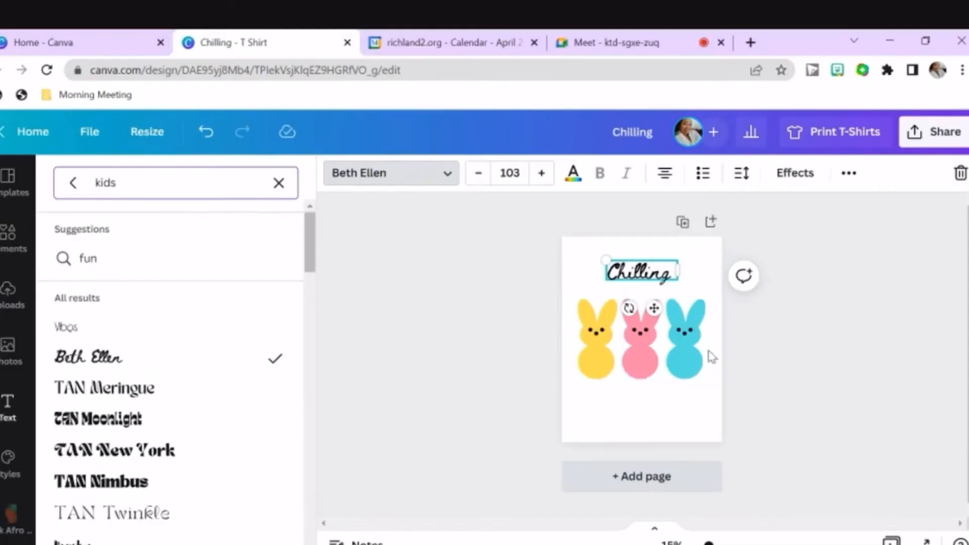
click(277, 186)
Colour the "Chilling" text light turquoise from the default colours, similar to the blue bunny.
click(573, 179)
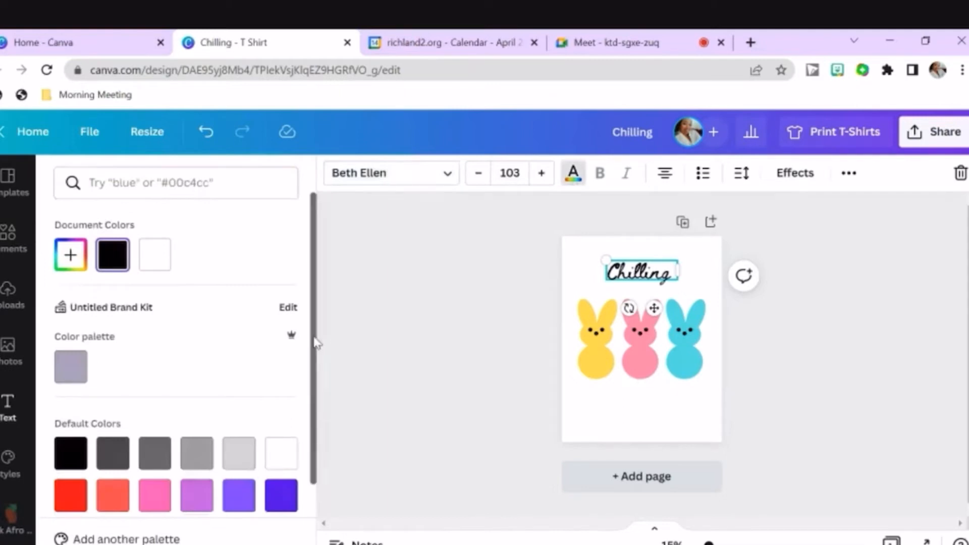
scroll(315, 343, down, 2)
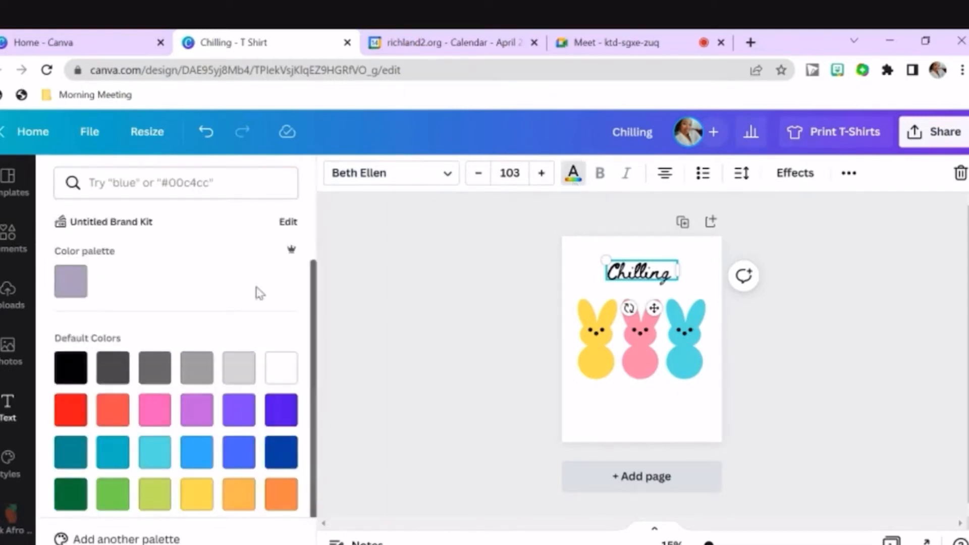
scroll(316, 323, down, 1)
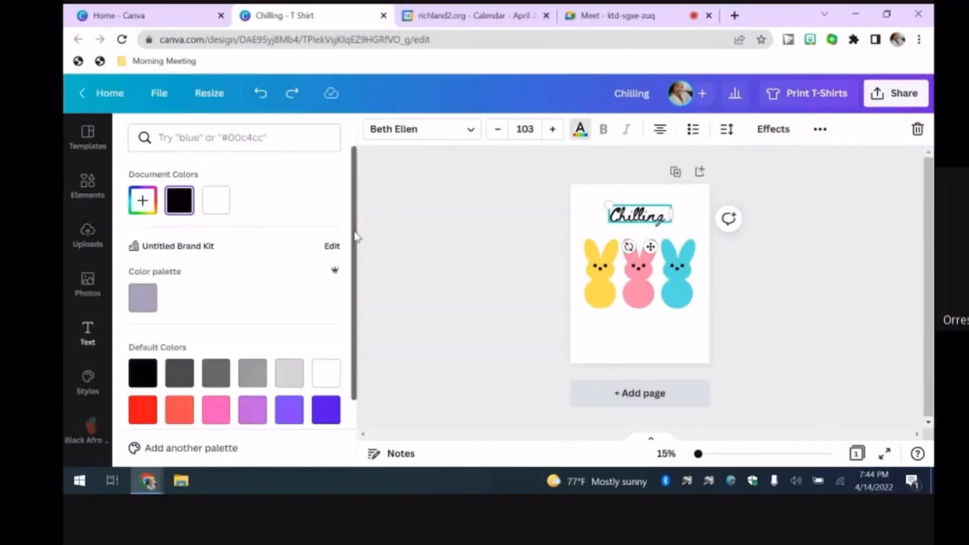
scroll(354, 315, down, 2)
click(217, 362)
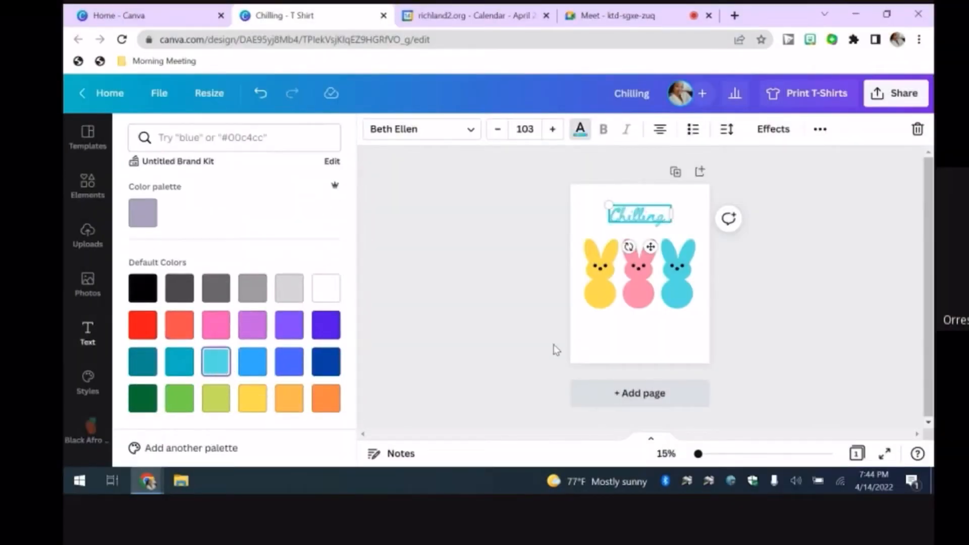
click(641, 235)
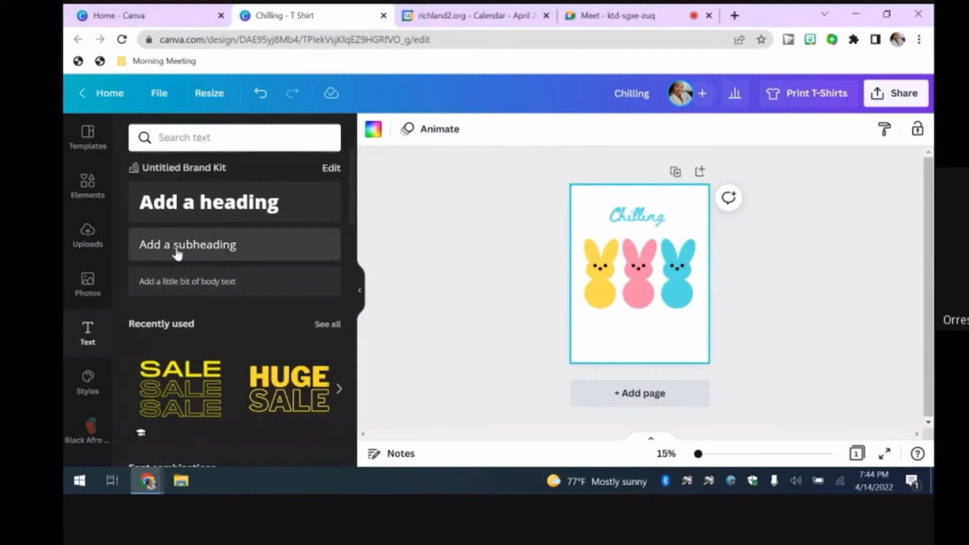
Add a subheading reading "with my" and place it centred between "Chilling" and the three bunnies.
click(147, 244)
text(with me)
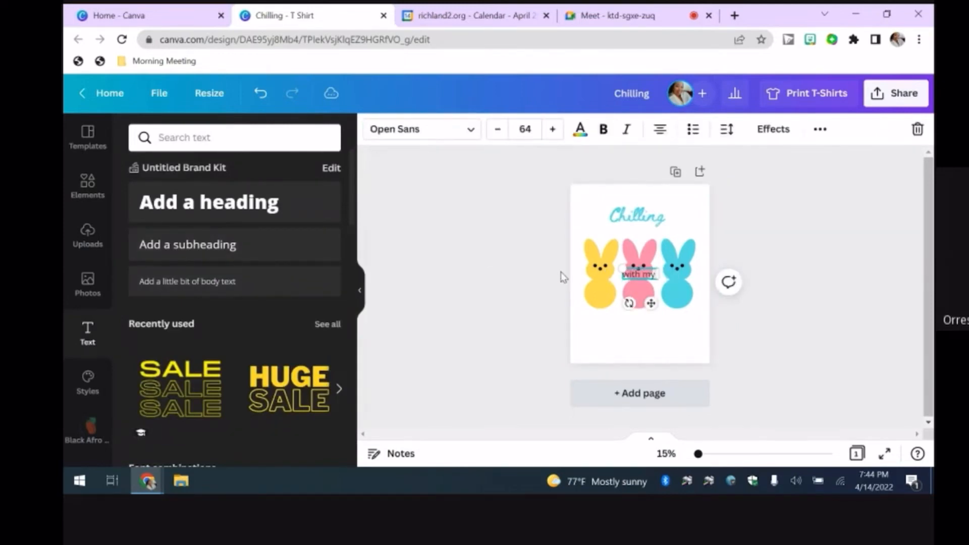
drag(650, 269, 645, 229)
click(626, 337)
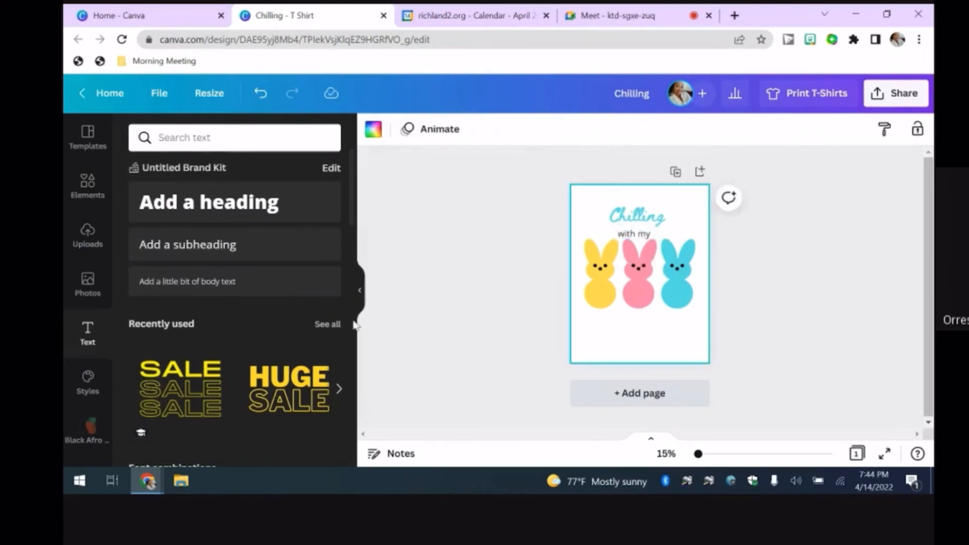
Colour the "with my" text yellow from the default colours, similar to the yellow bunny.
click(634, 234)
click(580, 132)
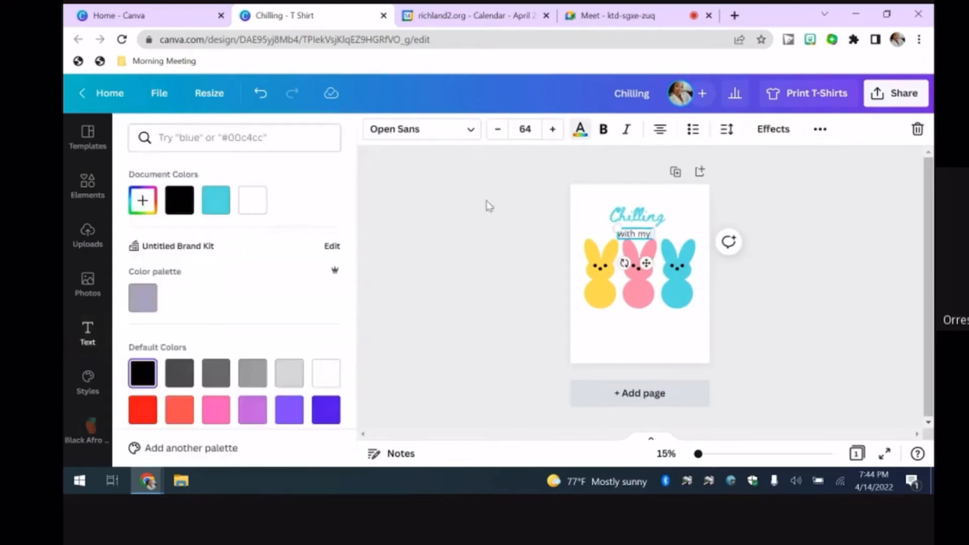
drag(354, 291, 356, 386)
click(251, 398)
click(669, 322)
click(666, 337)
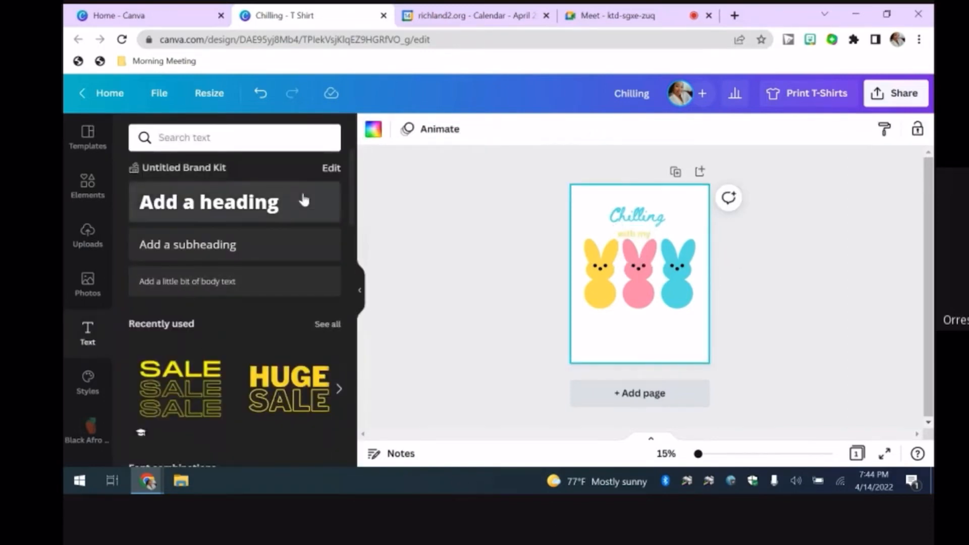
Add a subheading reading "PEEPS", place it below the bunnies and enlarge it to font size 83.
click(257, 244)
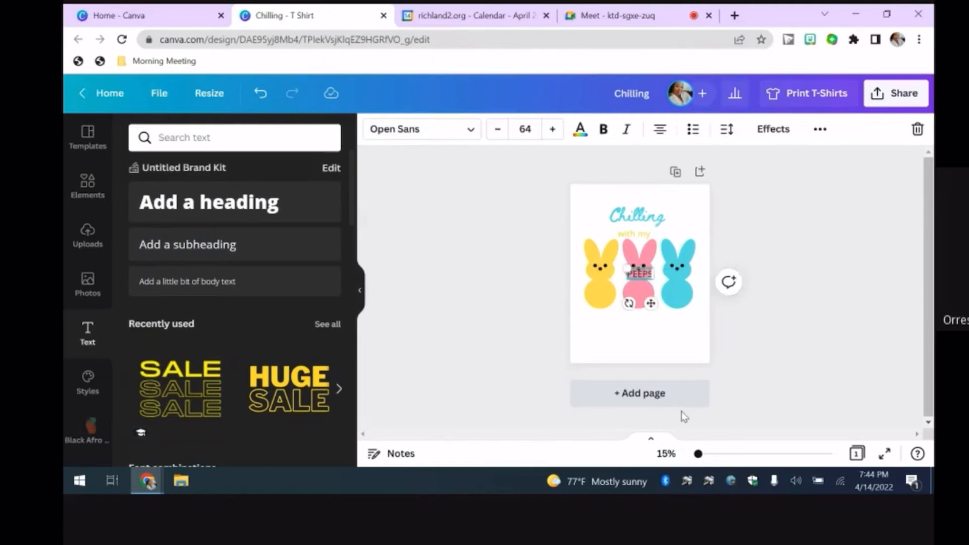
drag(640, 271, 645, 321)
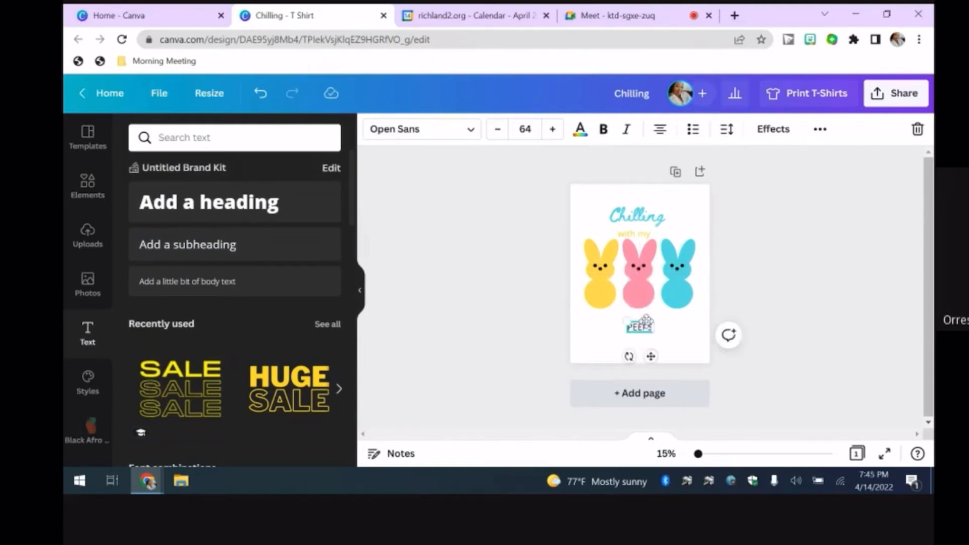
drag(554, 129, 555, 131)
drag(638, 332, 638, 328)
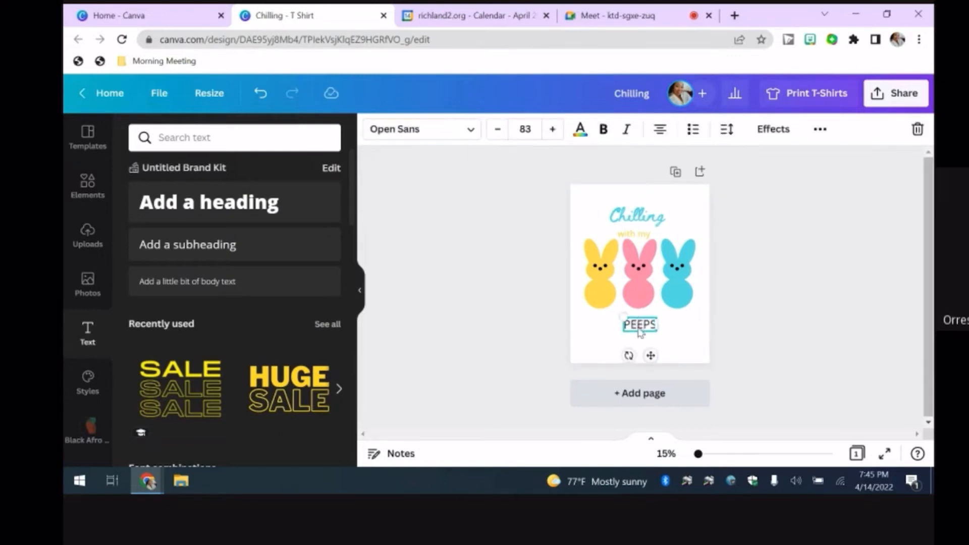
Try the Beth Ellen handwriting font on the "PEEPS" text.
click(410, 133)
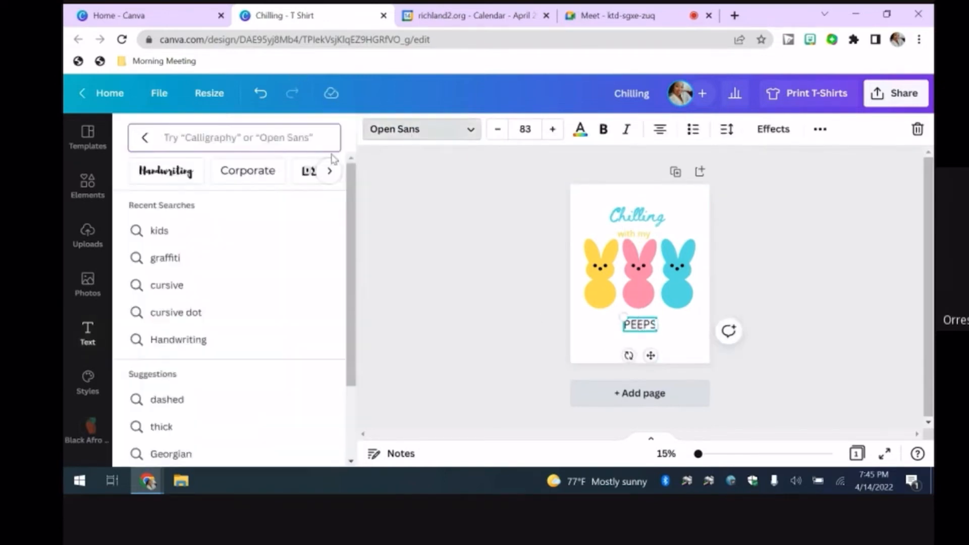
click(155, 169)
click(244, 313)
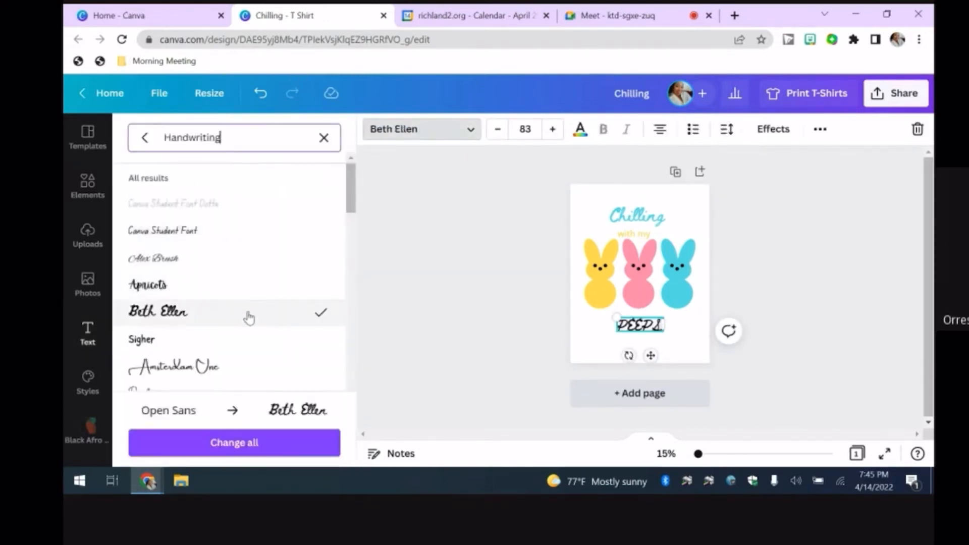
click(695, 330)
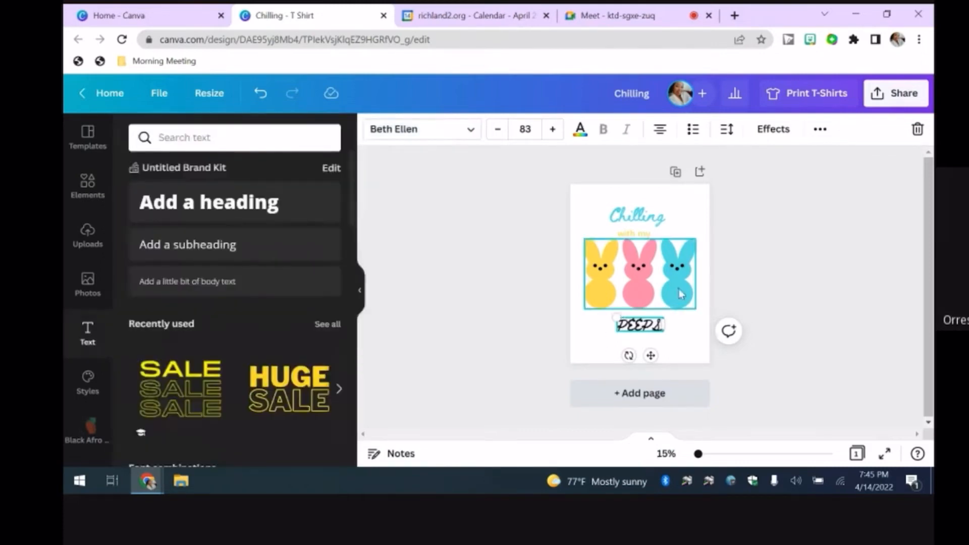
Apply the Finger Paint handwriting font to the "PEEPS" text and enlarge it to size 157.
click(468, 129)
drag(351, 197, 361, 266)
click(244, 360)
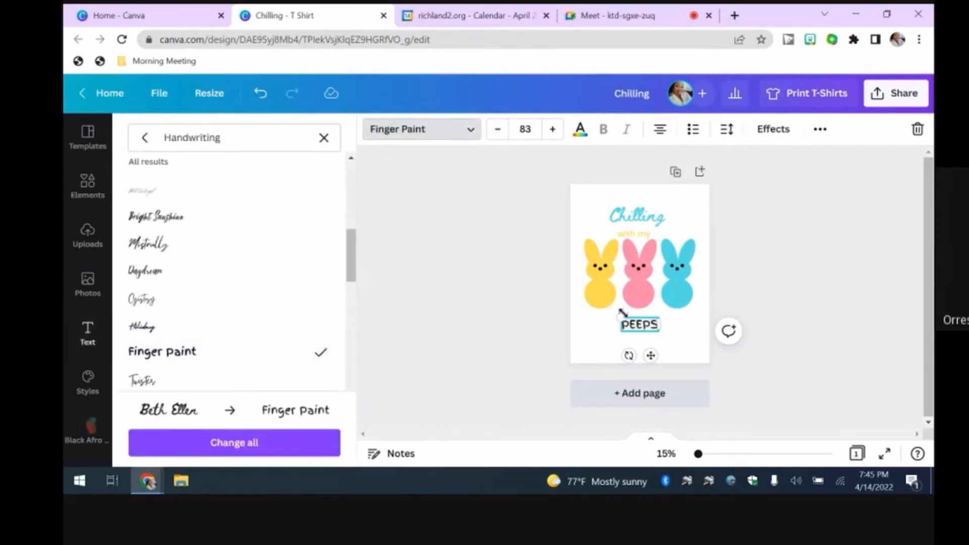
drag(660, 327, 692, 344)
Colour all letters of "PEEPS" pink from the default colours and centre the word below the bunnies.
click(580, 132)
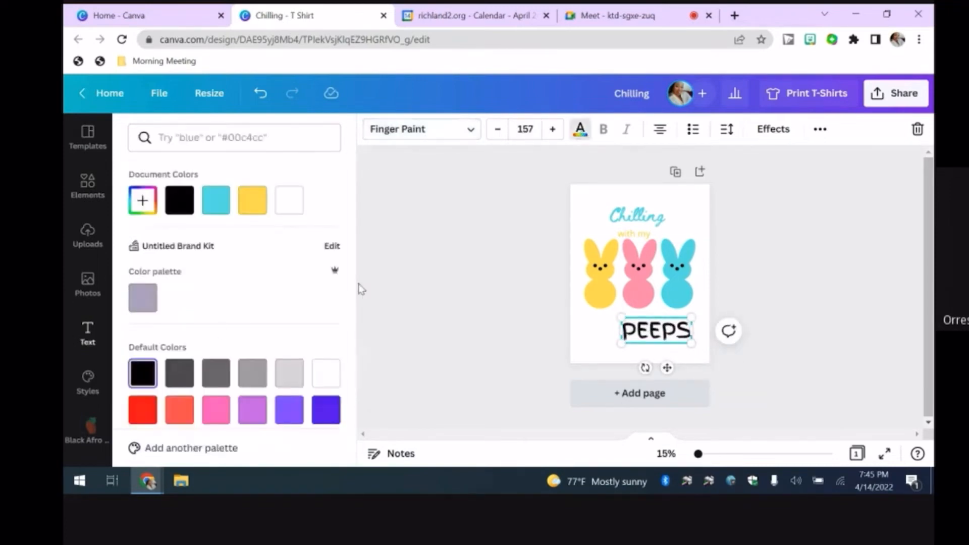
scroll(357, 287, down, 2)
click(216, 325)
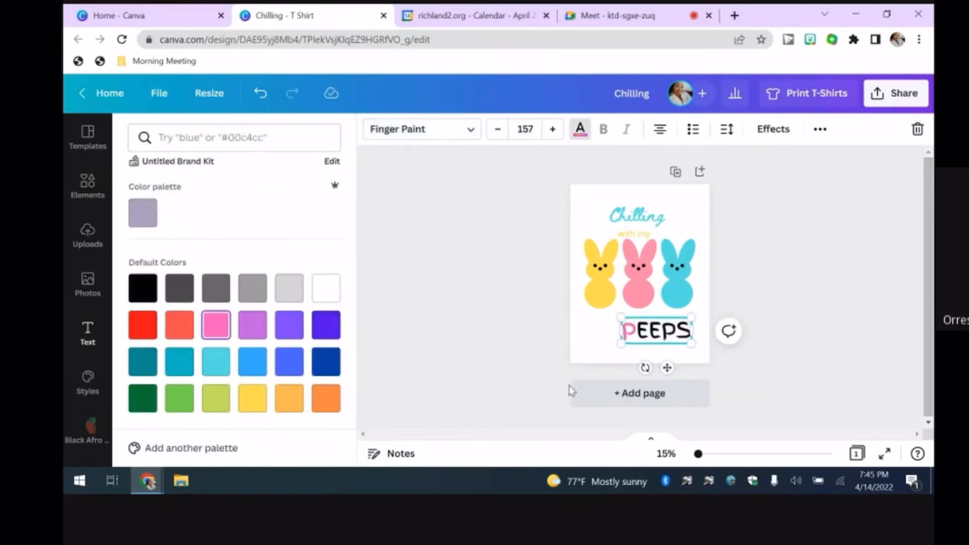
click(216, 359)
click(212, 330)
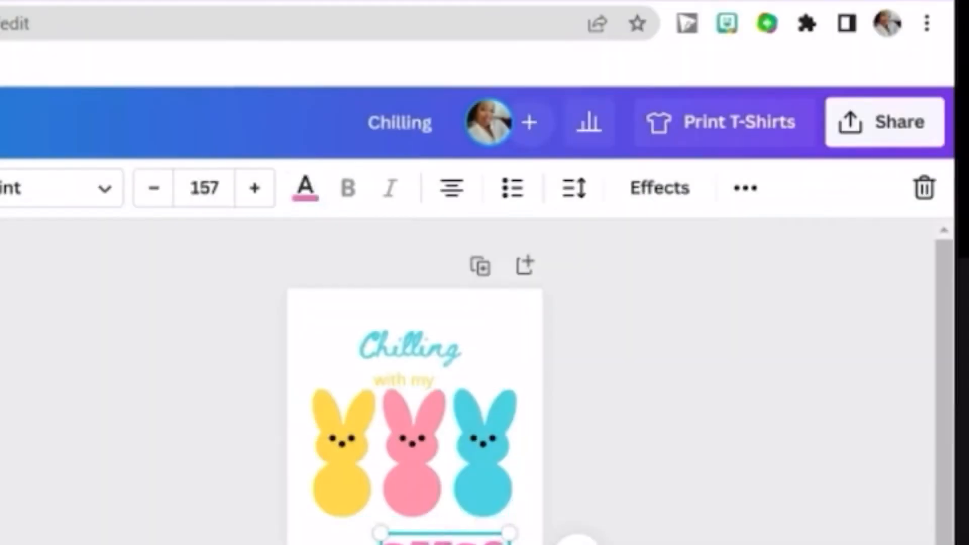
click(623, 353)
drag(445, 541, 415, 544)
Try to centre-align the bunnies and all three text lines with one another.
drag(323, 323, 536, 544)
click(745, 192)
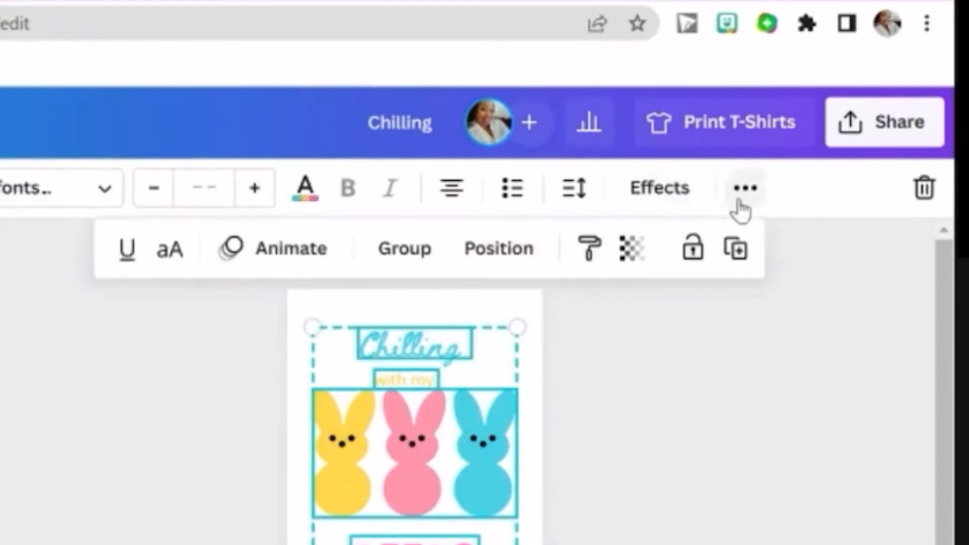
click(500, 247)
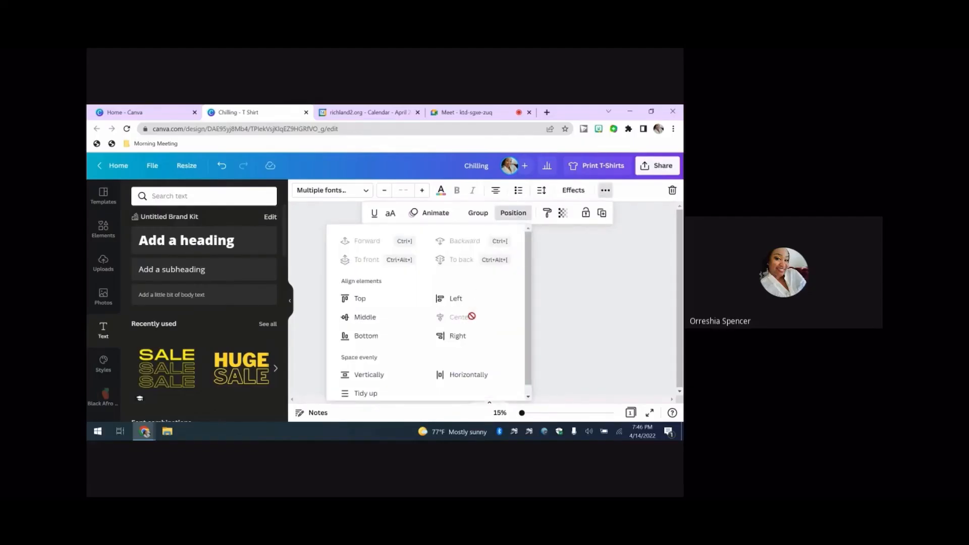
click(583, 303)
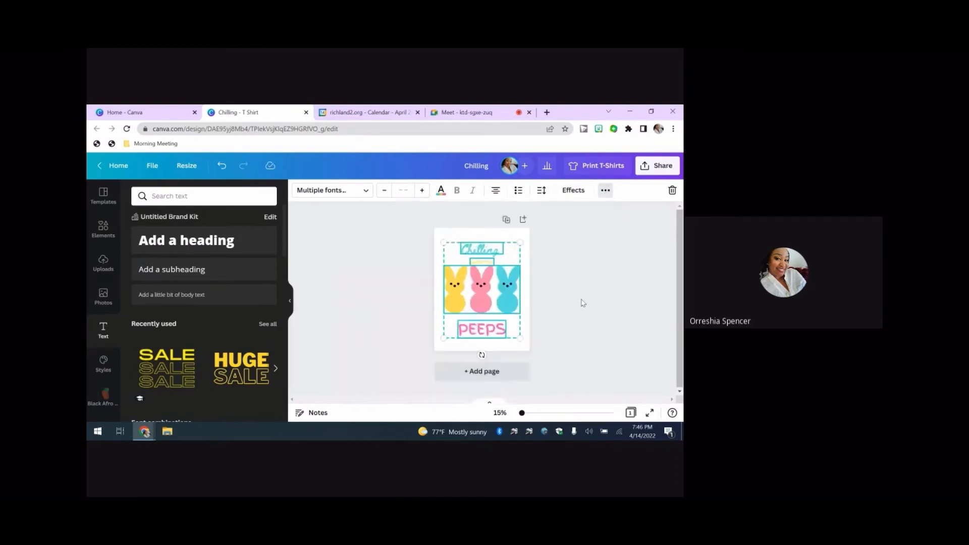
click(538, 300)
click(488, 263)
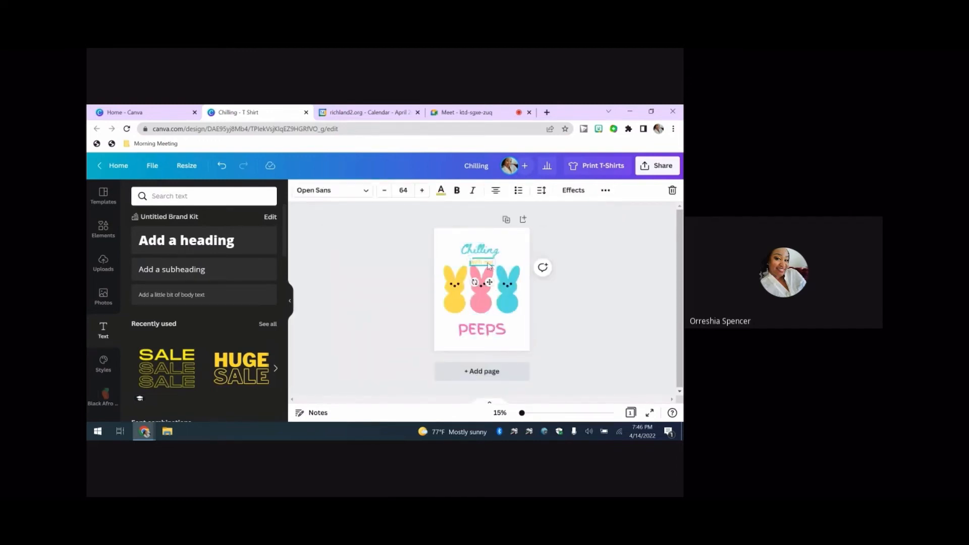
click(518, 330)
Group the three text lines with the bunnies and move the group slightly up on the page.
drag(438, 243, 531, 357)
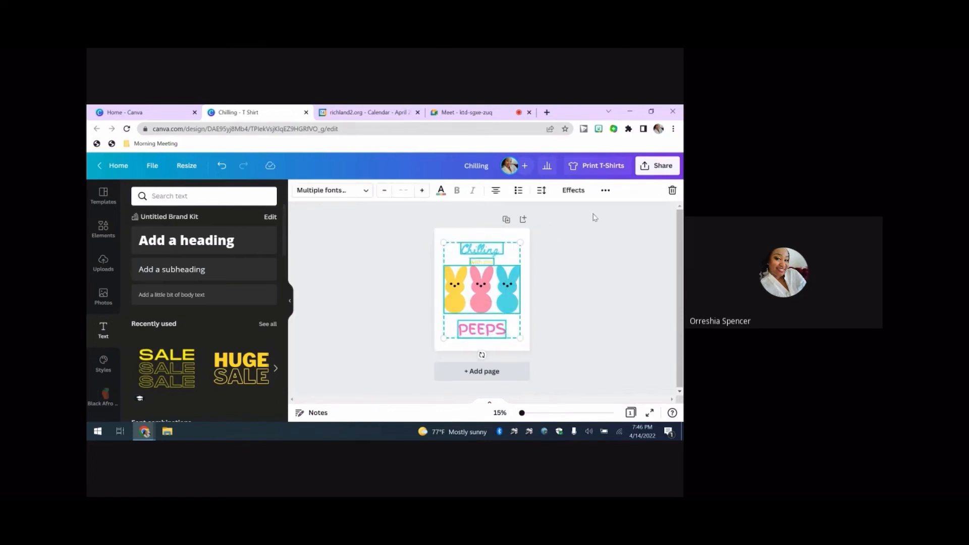
click(605, 192)
click(482, 214)
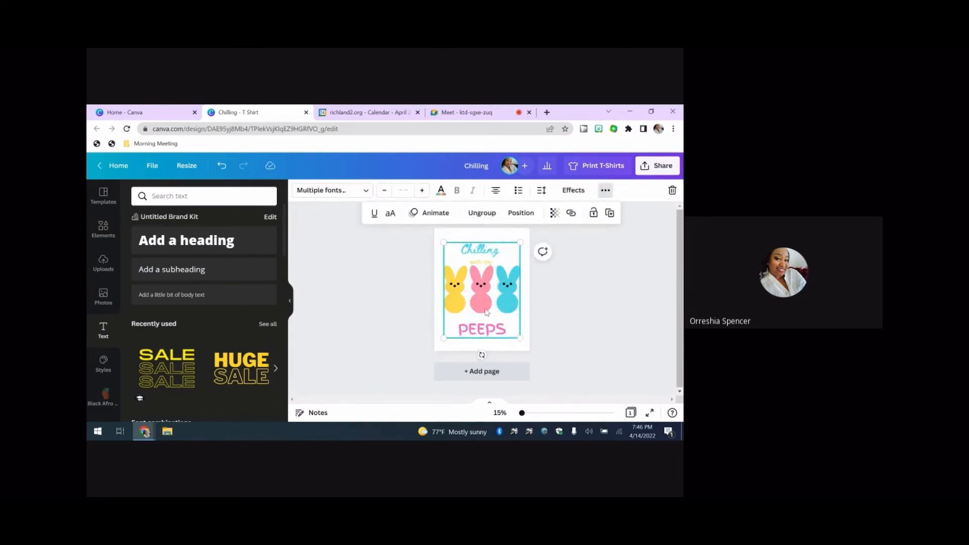
mouse_move(478, 302)
mouse_down()
mouse_move(487, 293)
mouse_move(478, 299)
mouse_up()
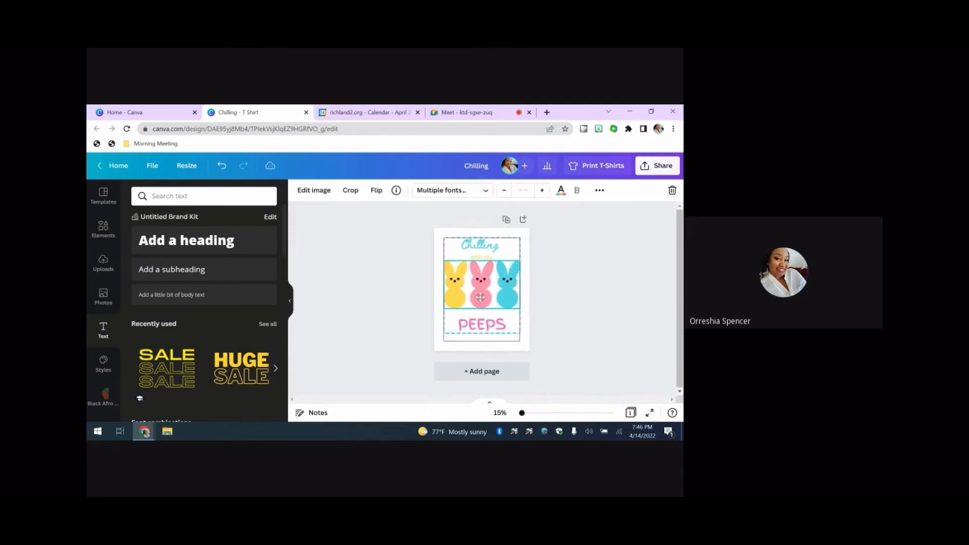
click(386, 278)
Duplicate the design page and search the element photos for "WHITE SHIRT".
click(508, 222)
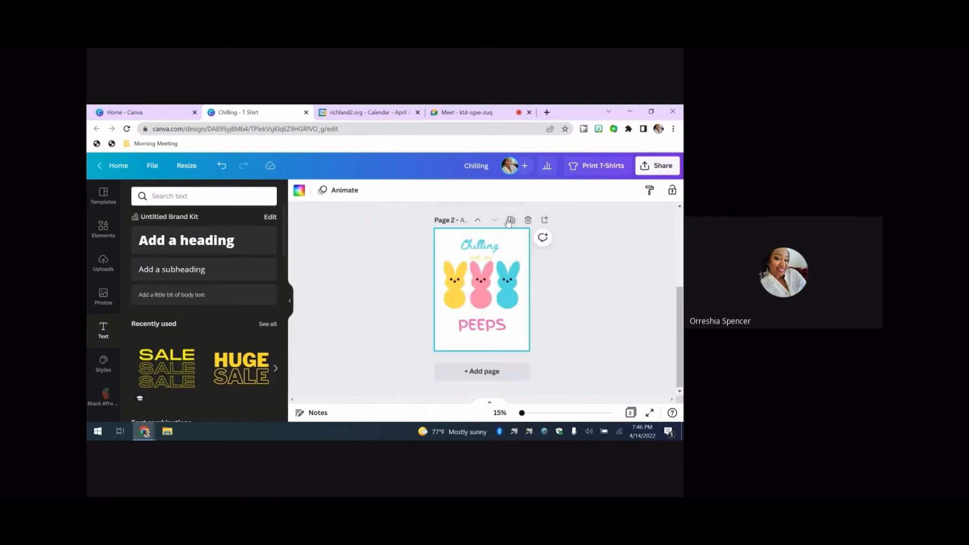
click(103, 228)
drag(221, 195, 127, 199)
text(WHITE SHIRT)
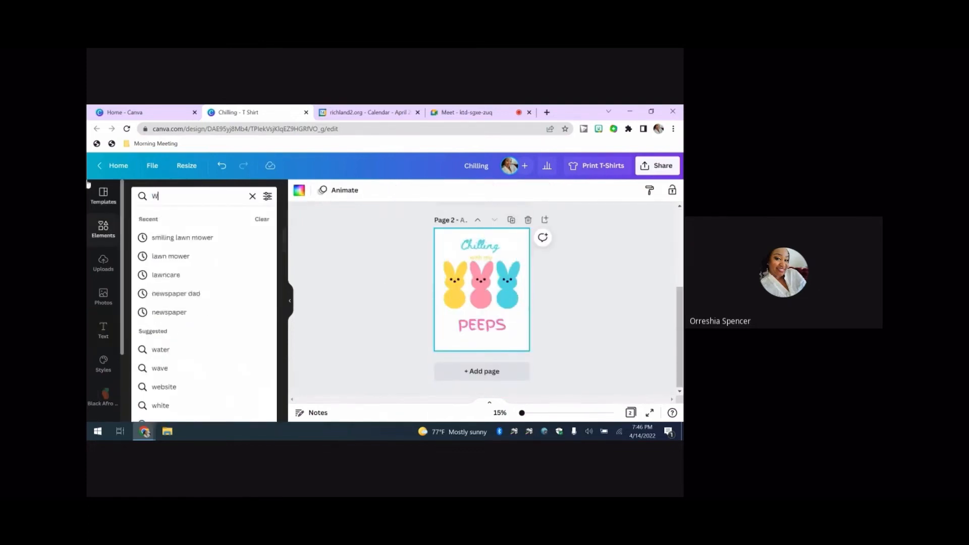
key(Return)
click(261, 112)
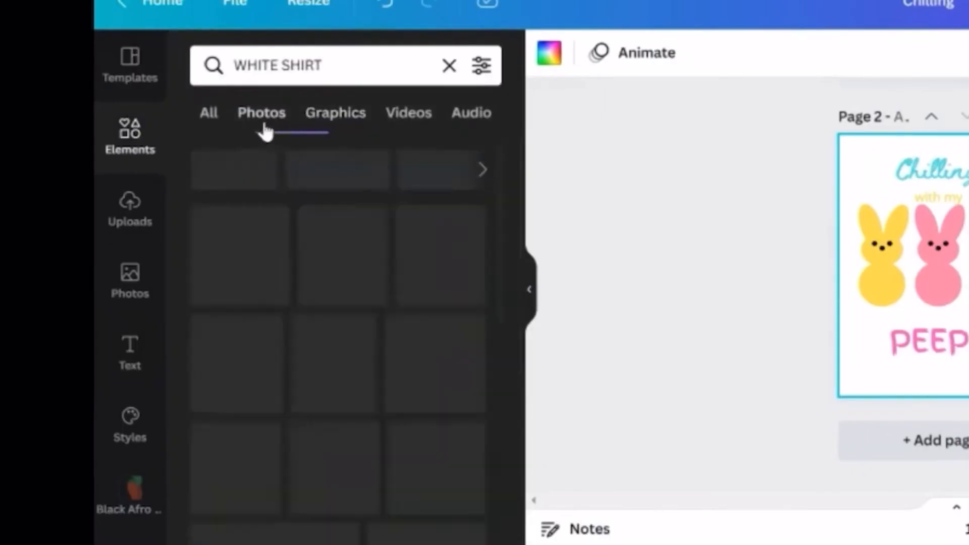
Place the photo of a white T-shirt on grey wood on page 2 and send it behind the design.
drag(290, 308, 930, 266)
right_click(925, 258)
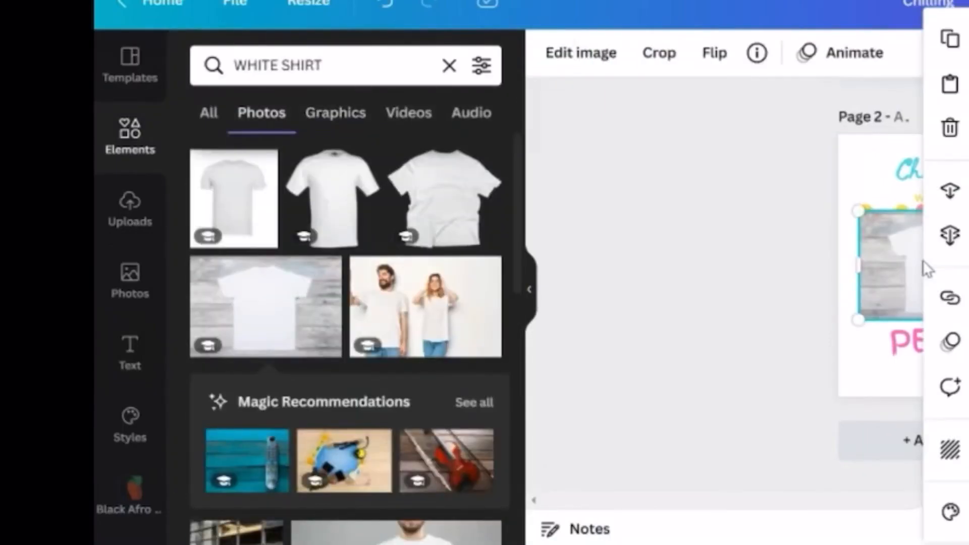
click(934, 235)
Enlarge the shirt photo on page 2 and fit the bunny design at reduced size on the shirt's chest.
click(890, 158)
drag(860, 153, 966, 294)
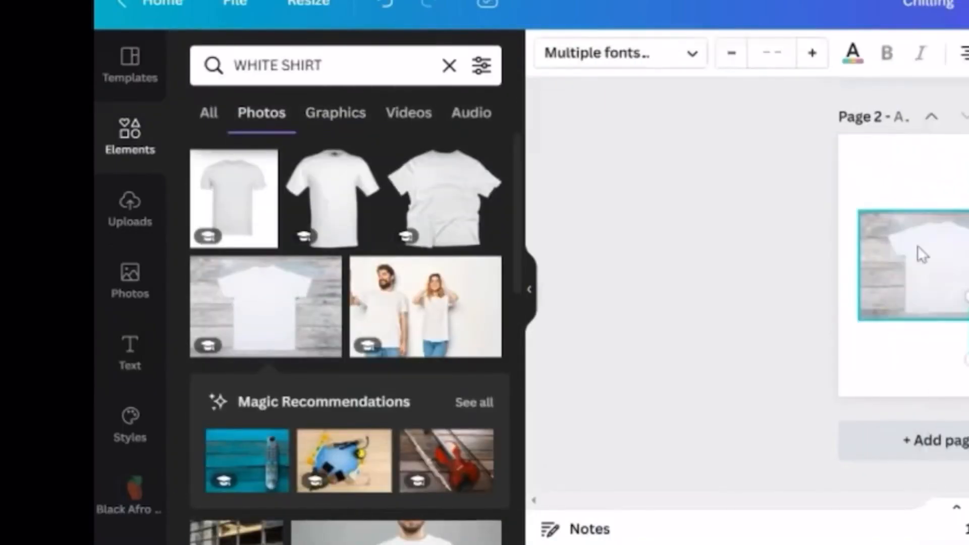
drag(917, 247, 908, 198)
drag(968, 272, 968, 328)
drag(947, 234, 968, 304)
click(952, 273)
drag(948, 262, 946, 271)
Nudge the bunny design slightly up on the chest of the white shirt.
drag(957, 528, 968, 528)
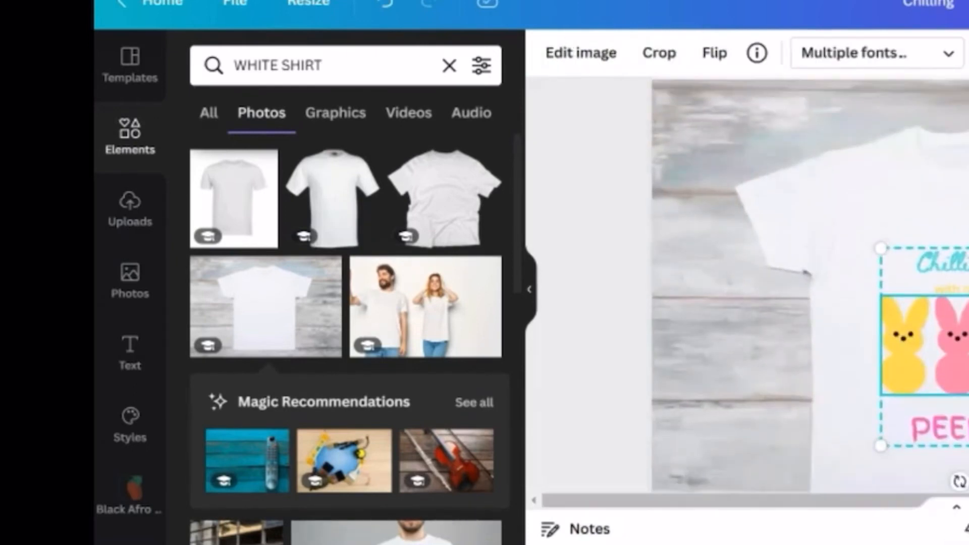
scroll(807, 285, down, 2)
key(Escape)
scroll(964, 263, down, 3)
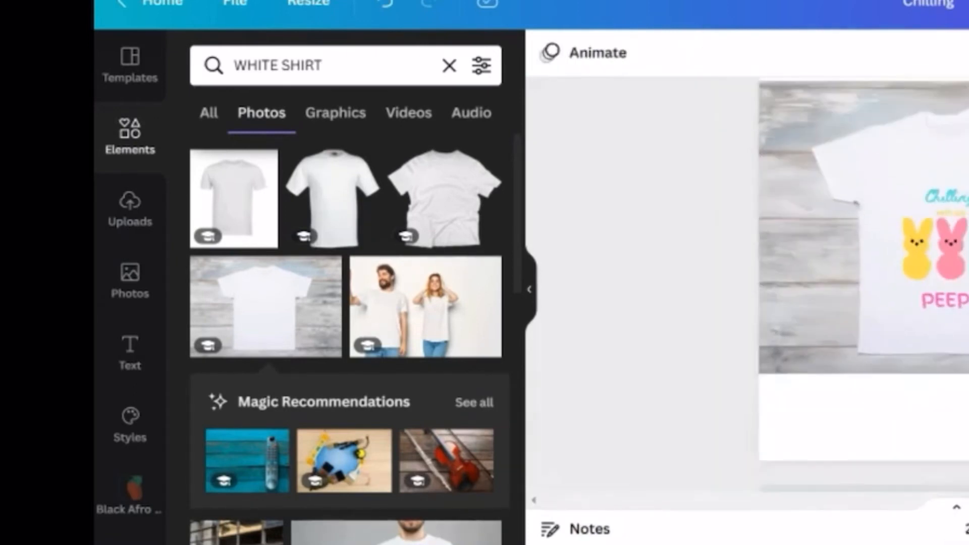
drag(962, 257, 958, 241)
click(962, 416)
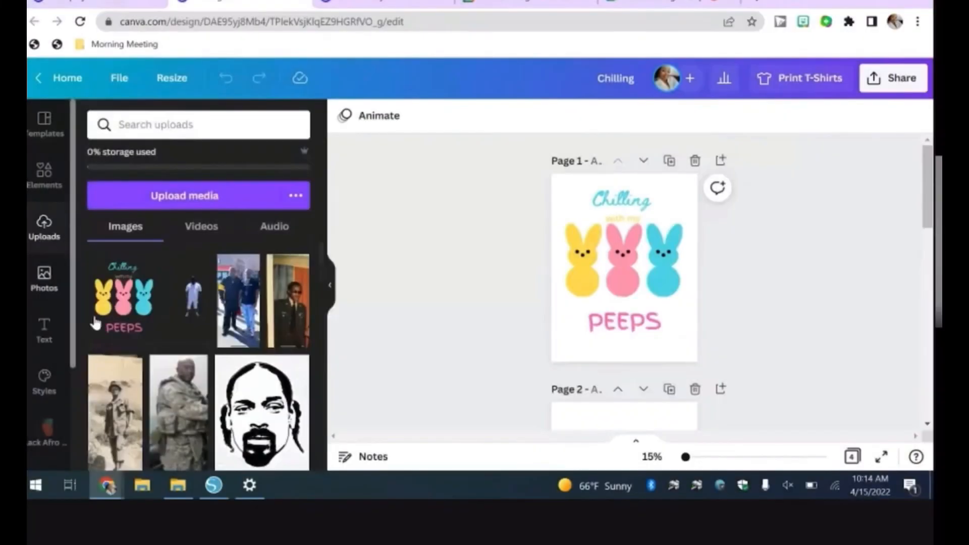
Upload 1.png from the Easter pictures folder and add it to the blank page 4.
drag(932, 202, 932, 309)
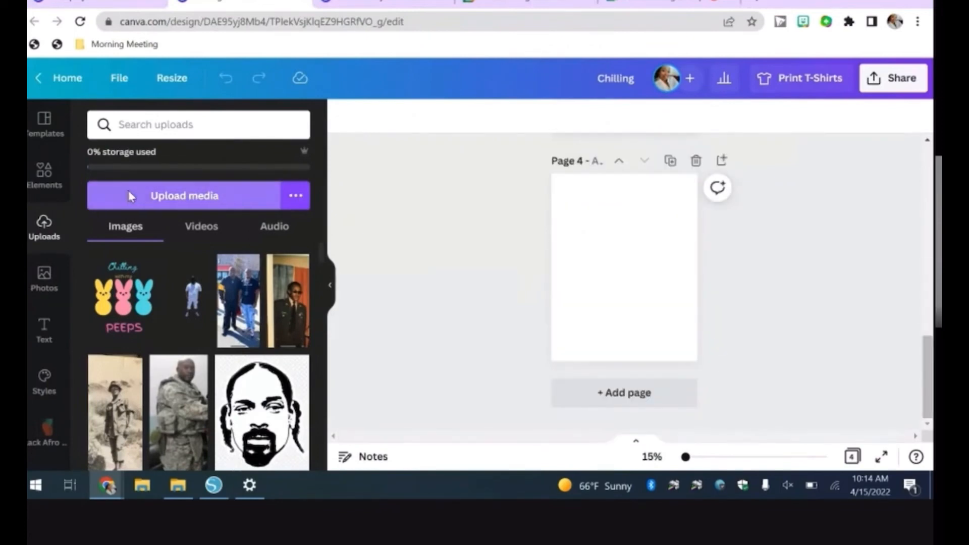
click(128, 190)
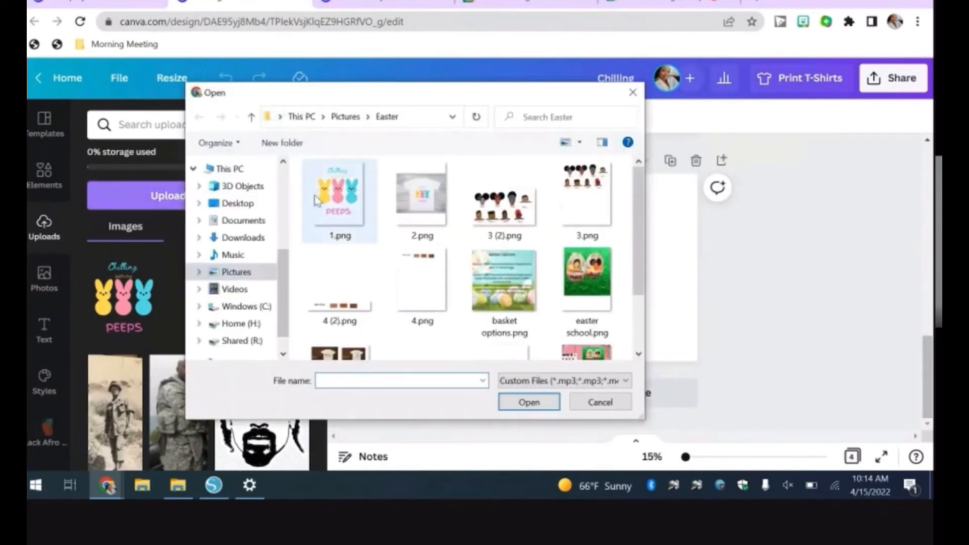
click(338, 200)
click(528, 402)
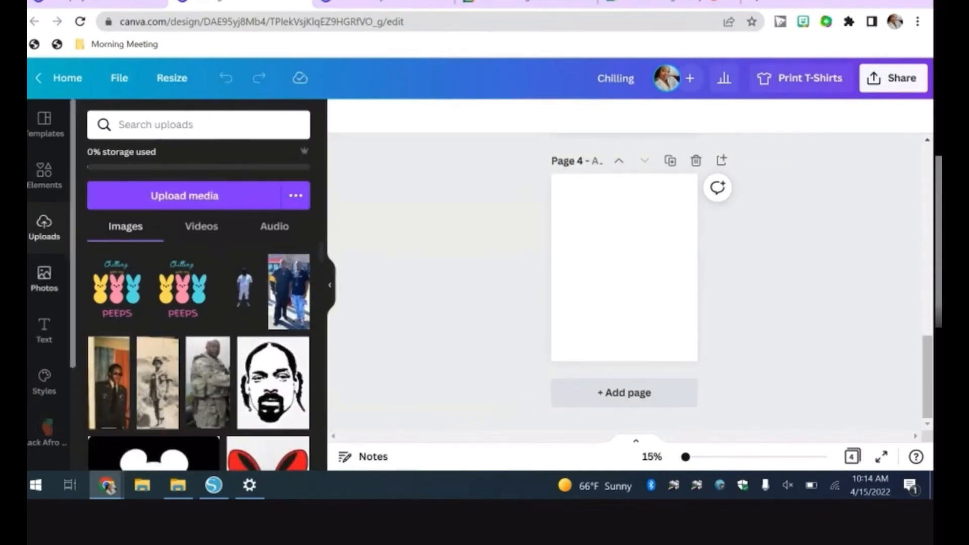
click(115, 298)
Apply the Smartmockups clothing mockup "T-shirt 3" to the uploaded design image on page 4.
click(367, 122)
click(139, 241)
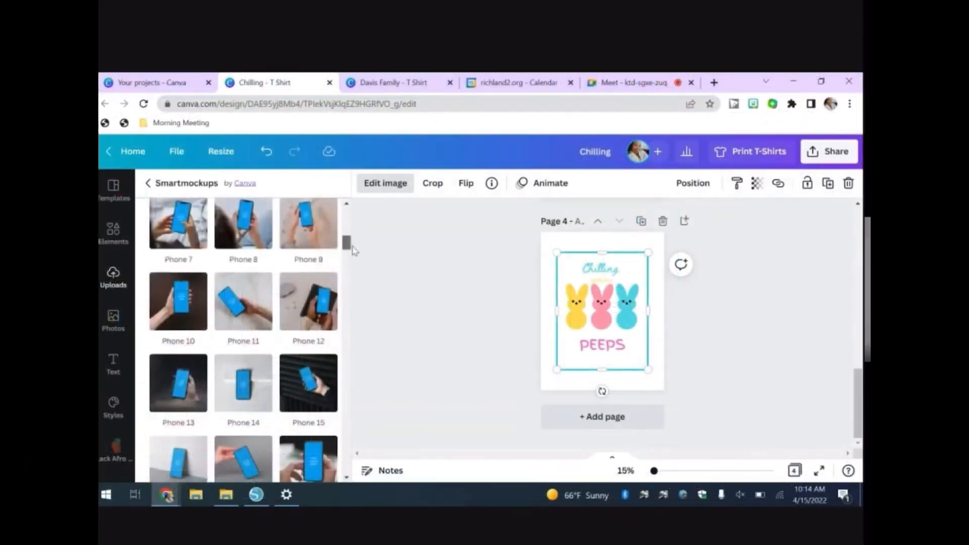
drag(350, 247, 368, 402)
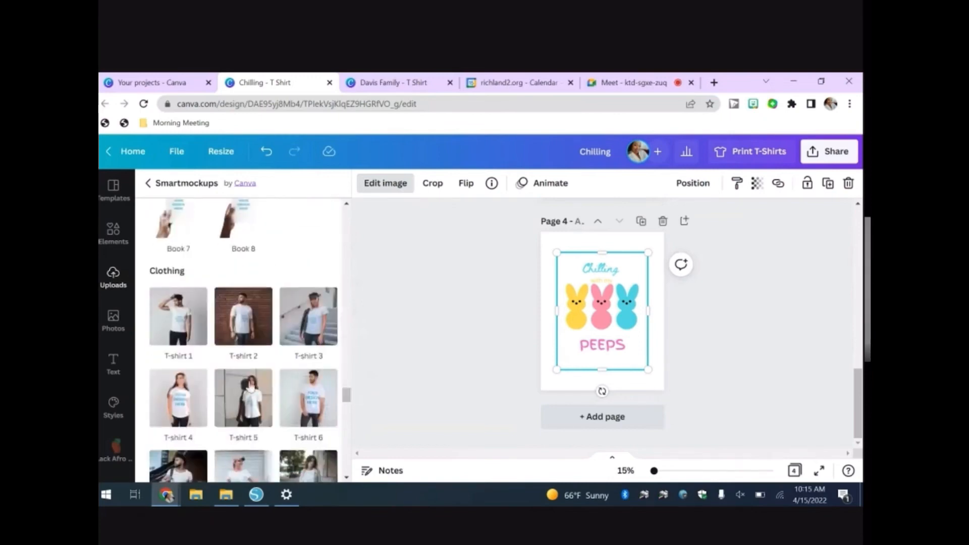
click(313, 306)
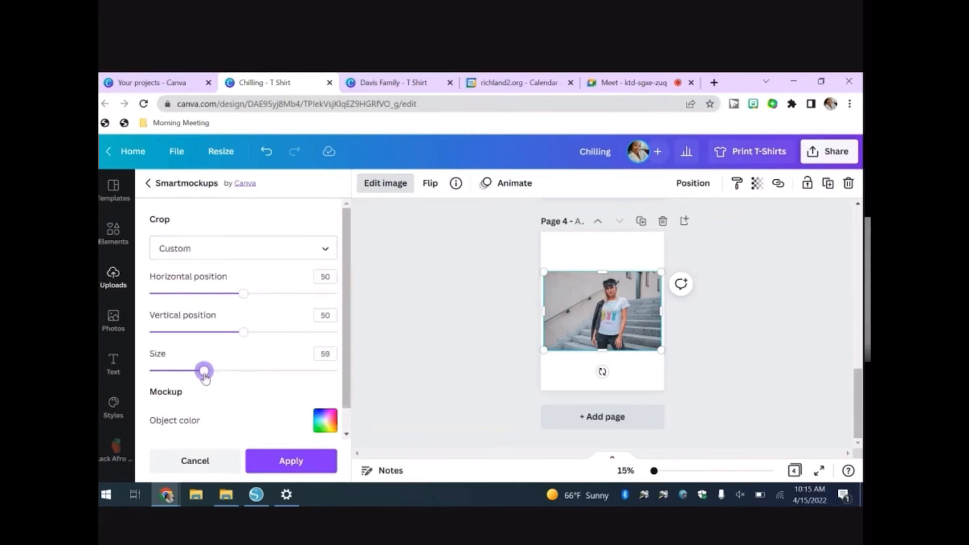
Apply the custom-cropped design at size 59 to the T-shirt mockup on page 4.
drag(653, 472, 653, 474)
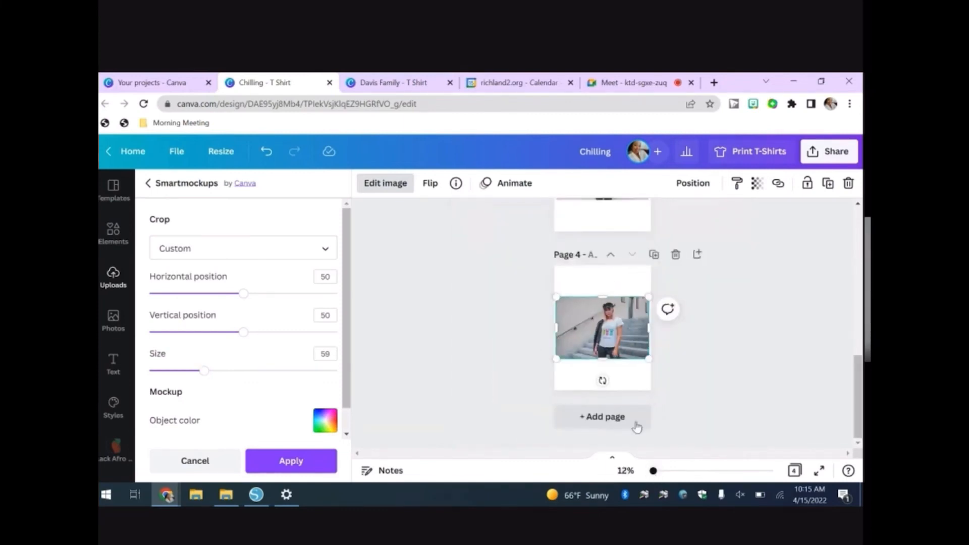
click(291, 461)
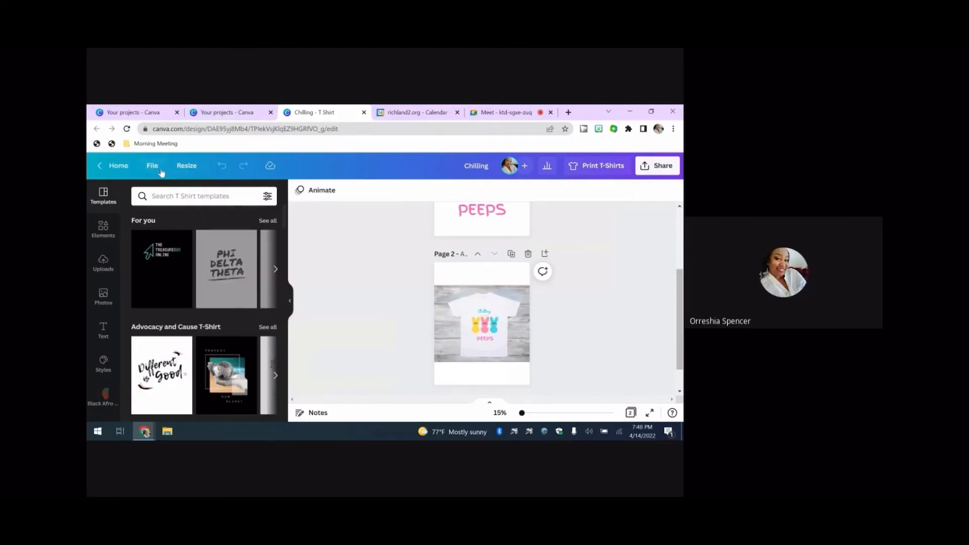
Examine the T-shirt design's file options, resize choices, sharing settings, view insights and T-shirt printing options.
click(157, 170)
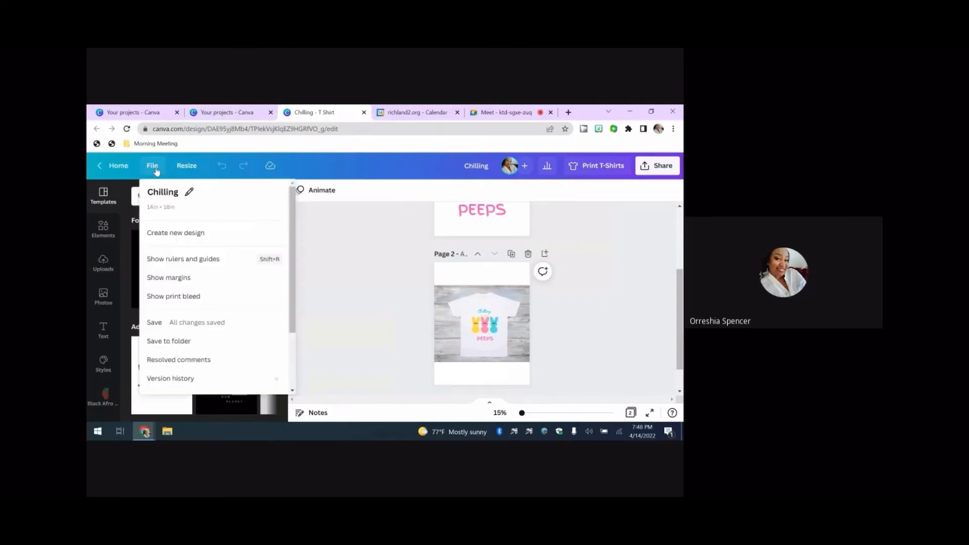
click(196, 166)
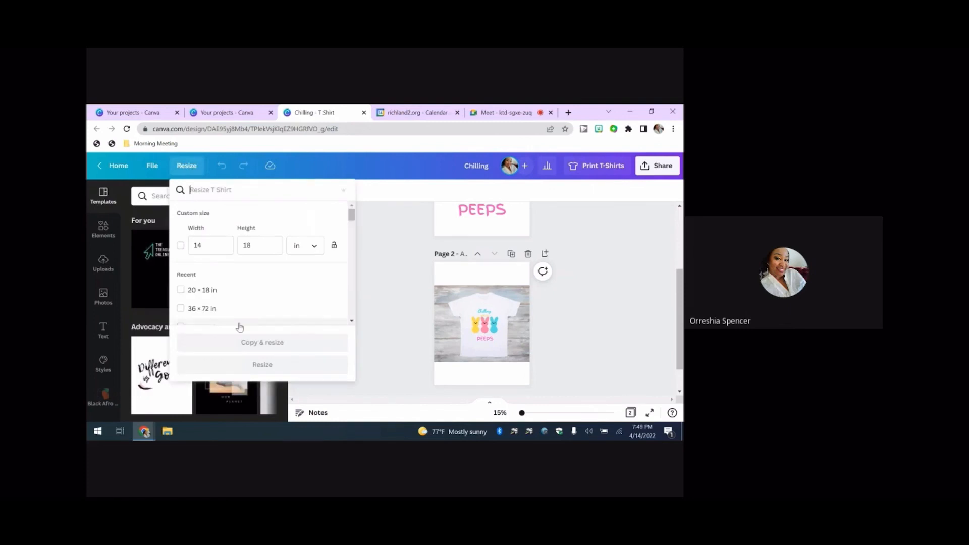
click(411, 243)
click(525, 168)
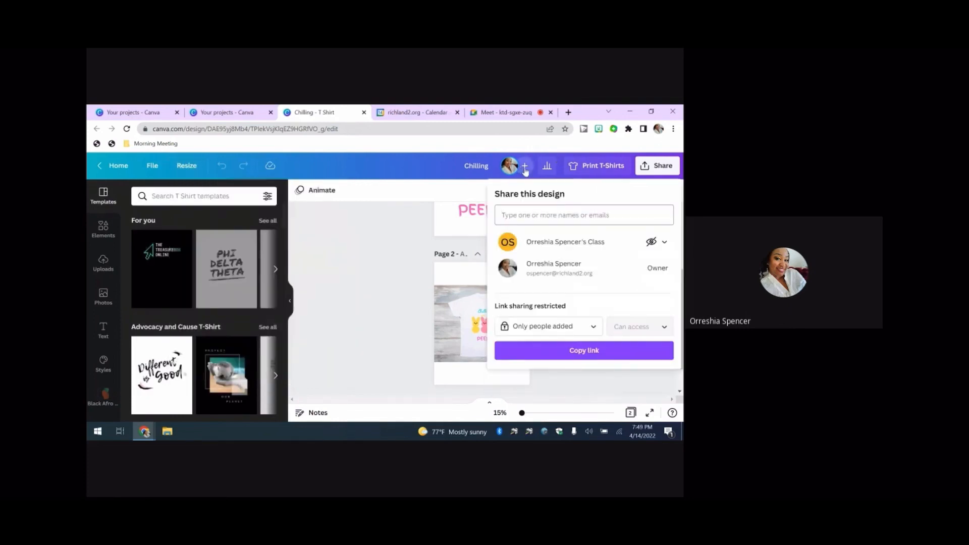
click(548, 168)
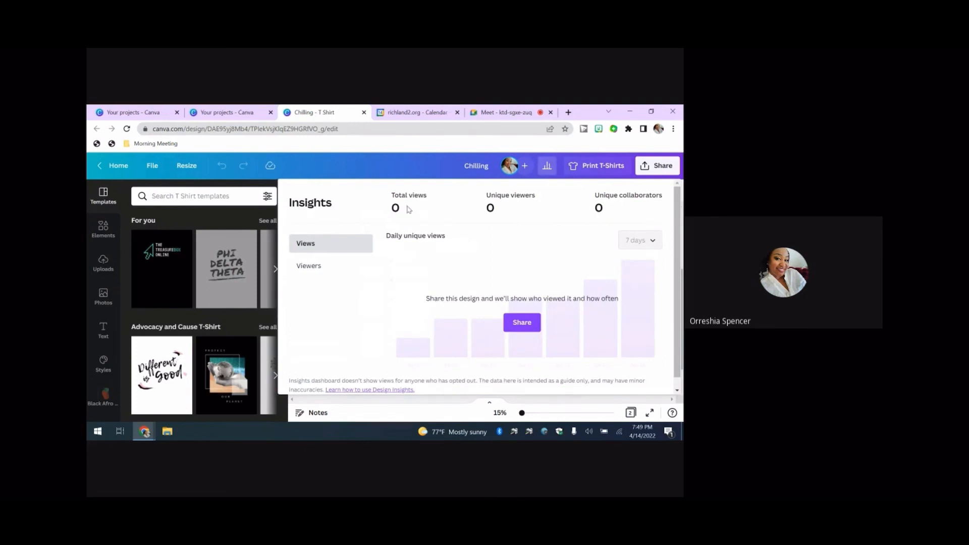
click(580, 166)
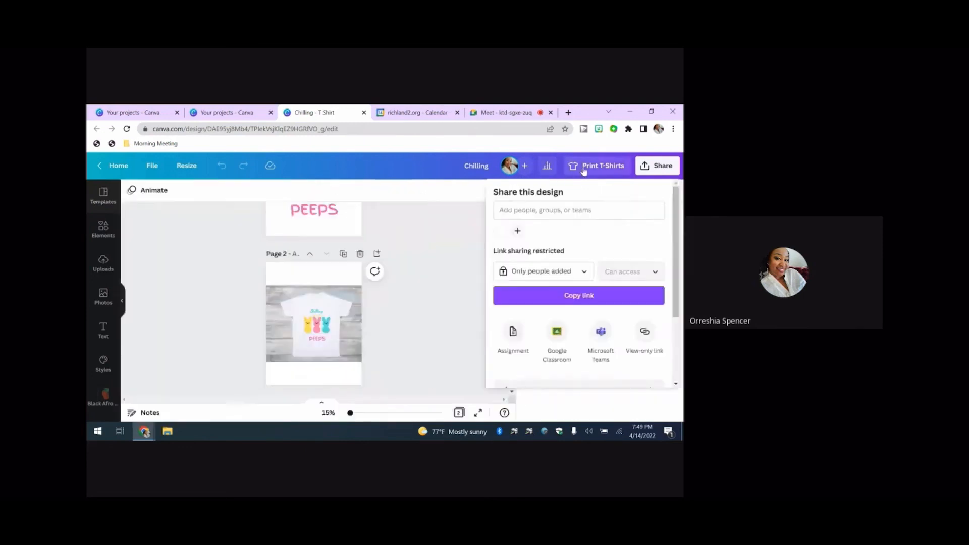
drag(680, 238, 667, 201)
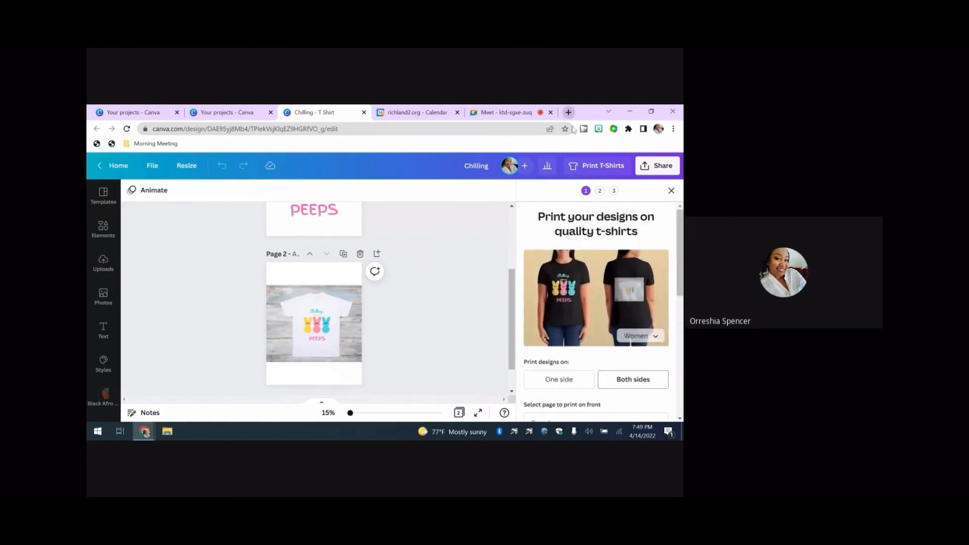
Review the available download file types and download all pages of the T-shirt design as PNG.
click(657, 166)
scroll(675, 219, down, 2)
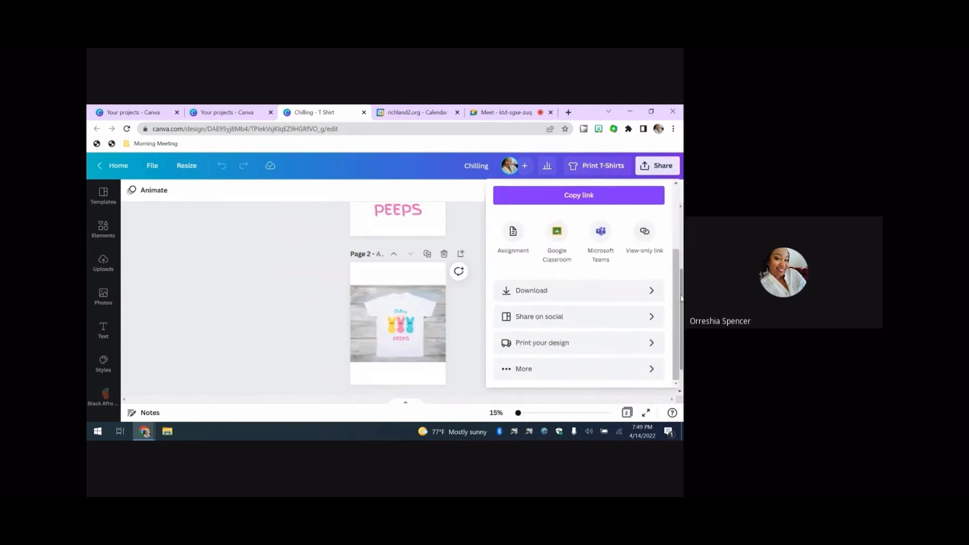
click(549, 290)
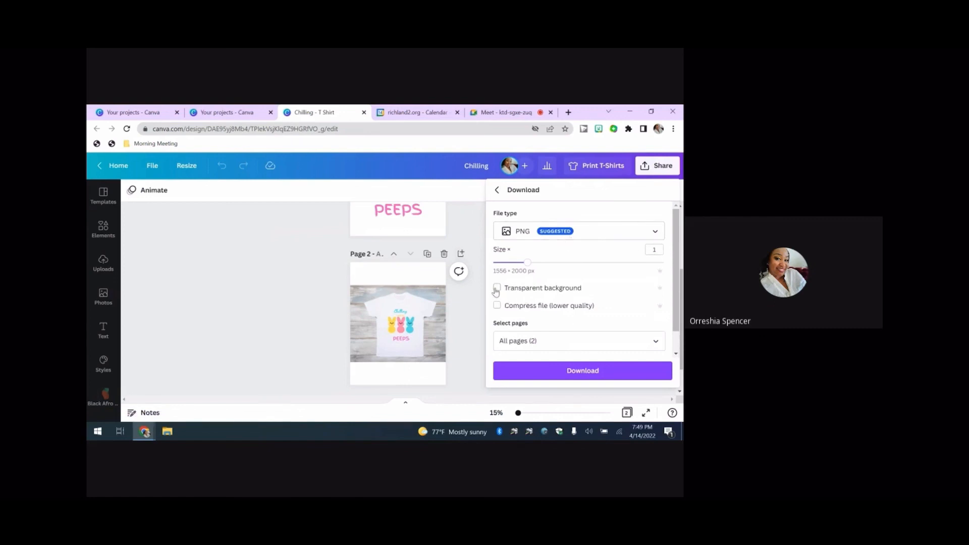
click(652, 237)
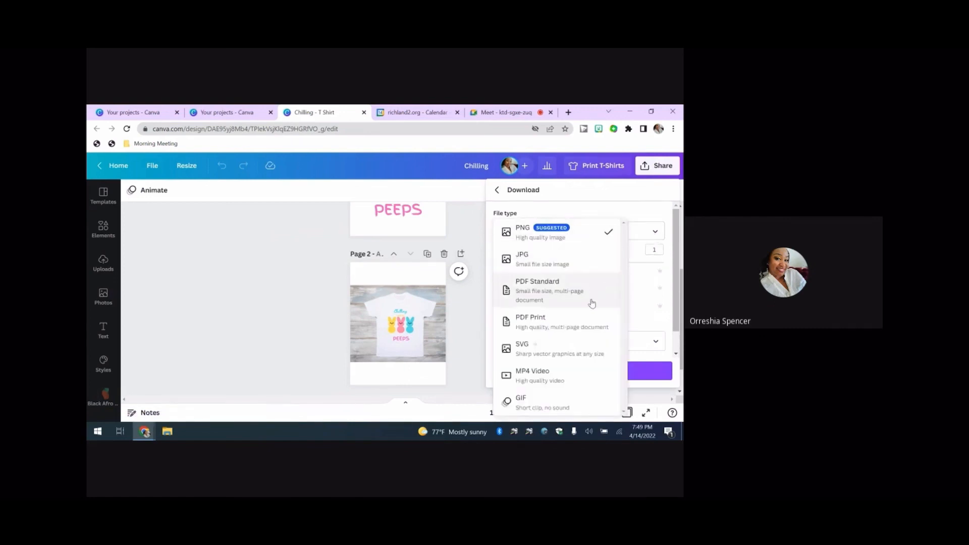
click(472, 374)
click(607, 370)
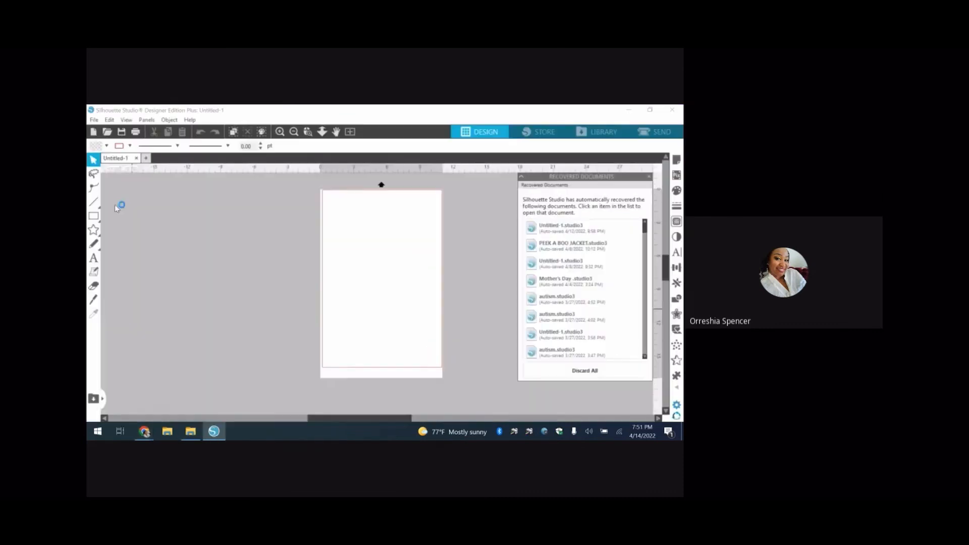
In Silhouette Studio, merge the "Chilling with my PEEPS" image from the Easter pictures folder into the blank document.
click(96, 121)
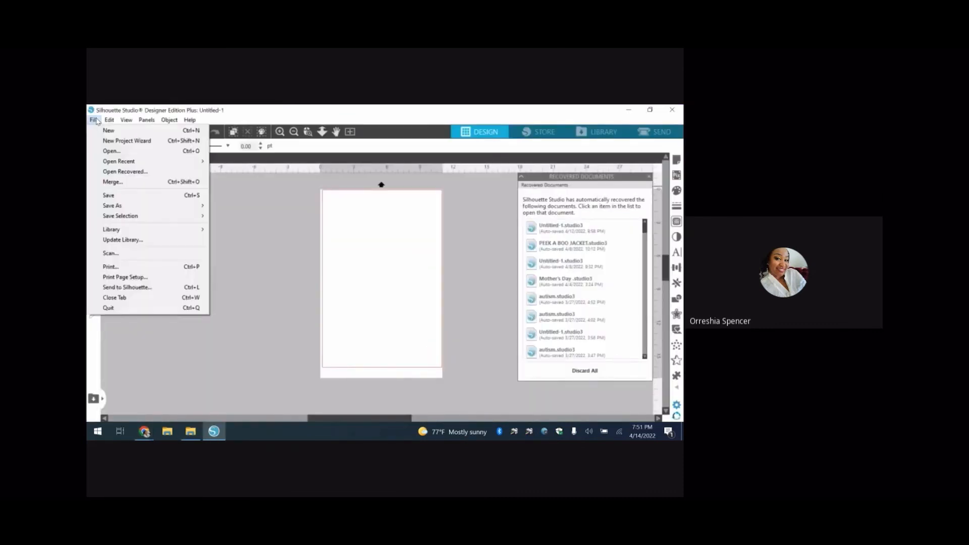
click(110, 181)
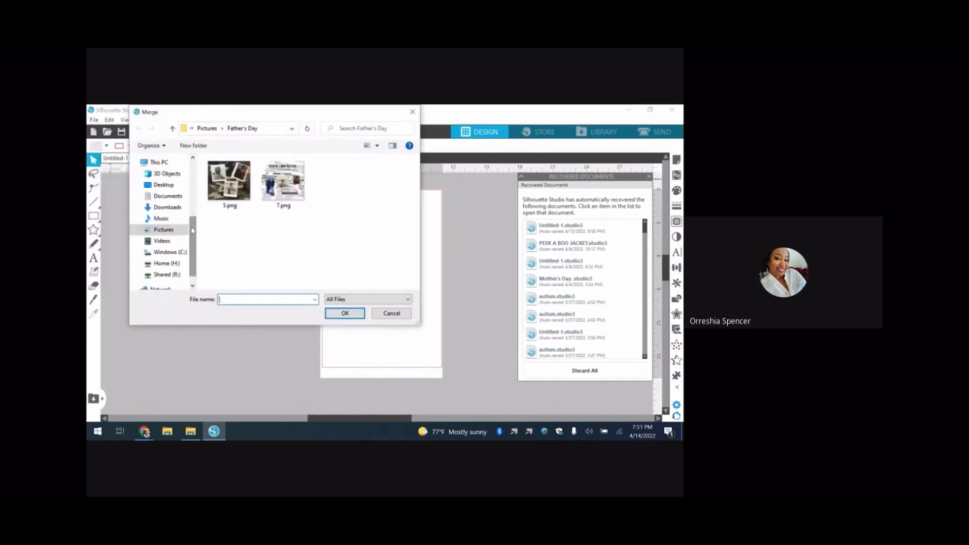
click(172, 230)
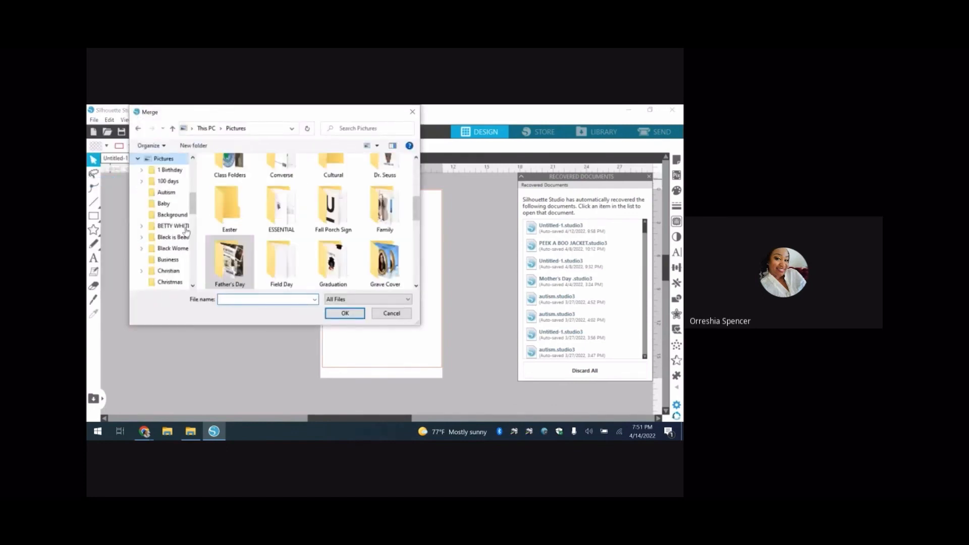
double_click(243, 210)
double_click(233, 191)
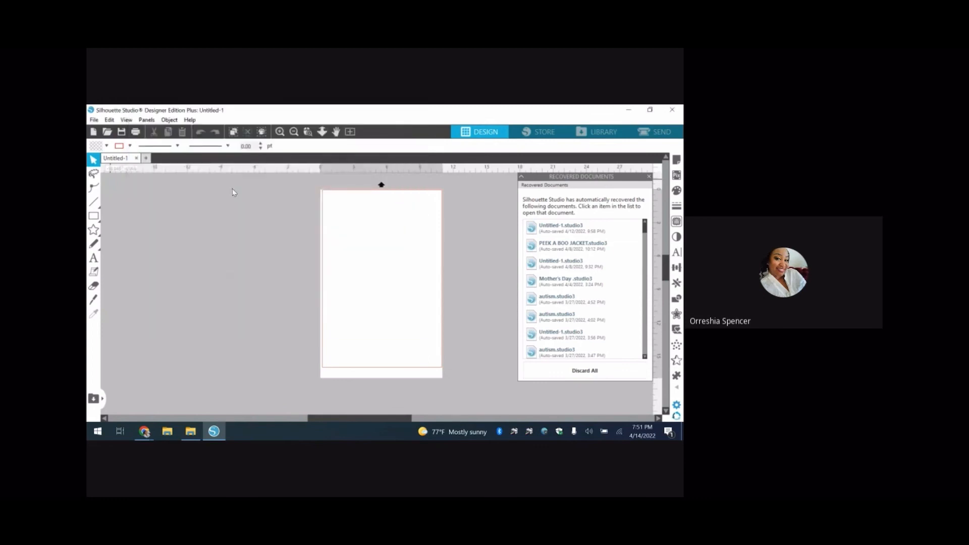
Shrink the merged bunny design proportionally to fit the page and place it near the page's middle.
drag(408, 263, 312, 298)
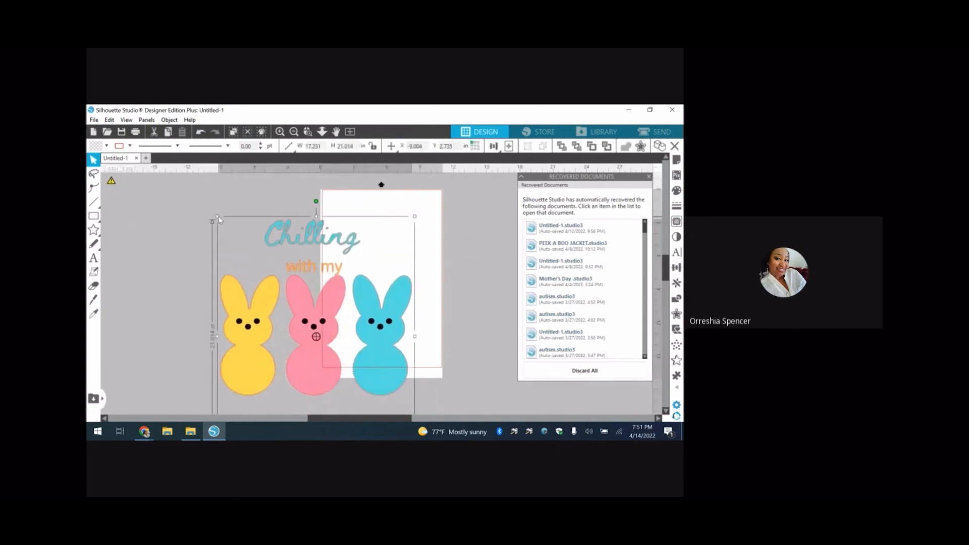
drag(216, 216, 317, 371)
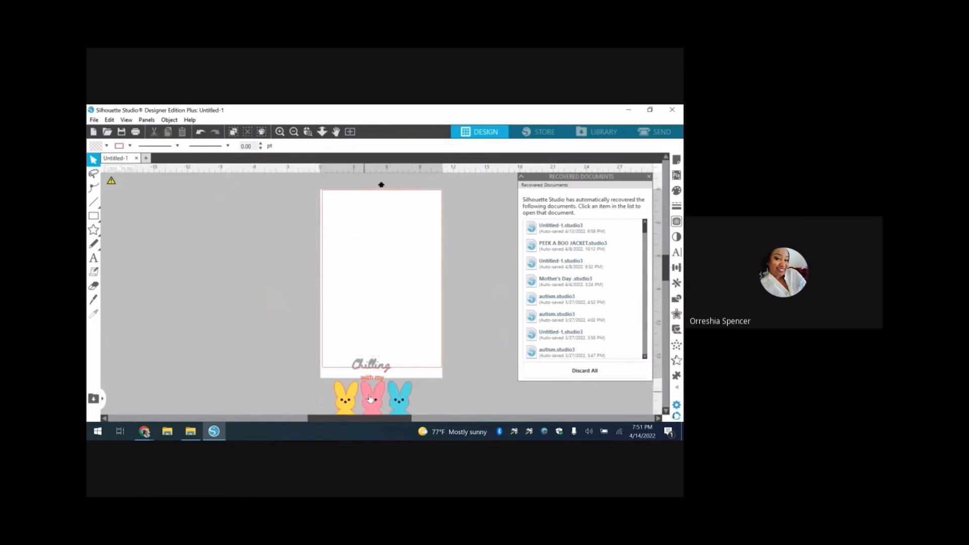
drag(372, 398, 394, 279)
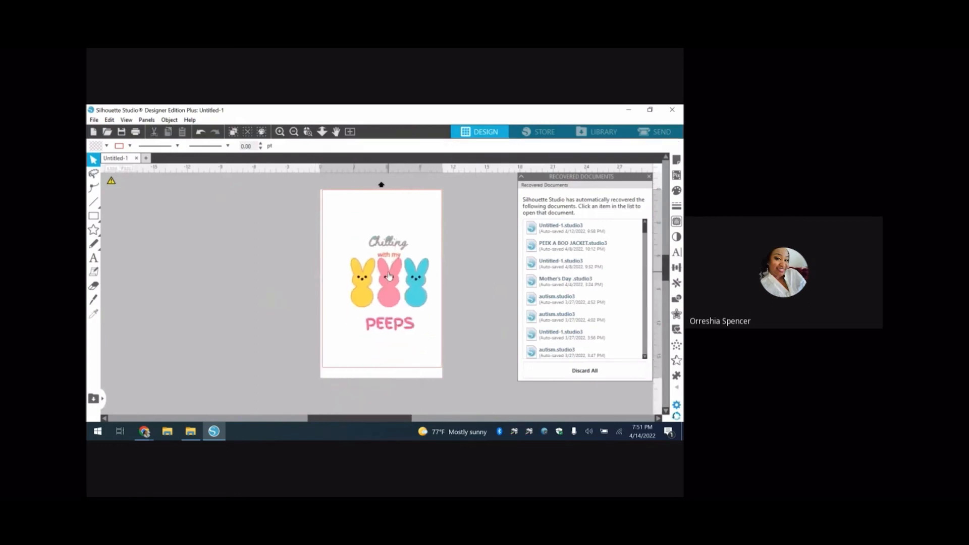